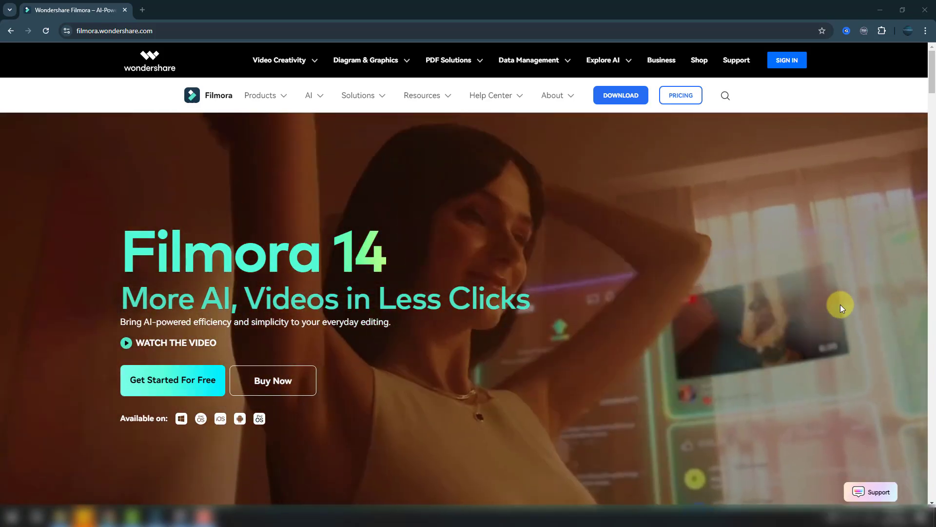
Step: Scroll the Filmora homepage and open the Discover All Features page
scroll(738, 250, down, 2)
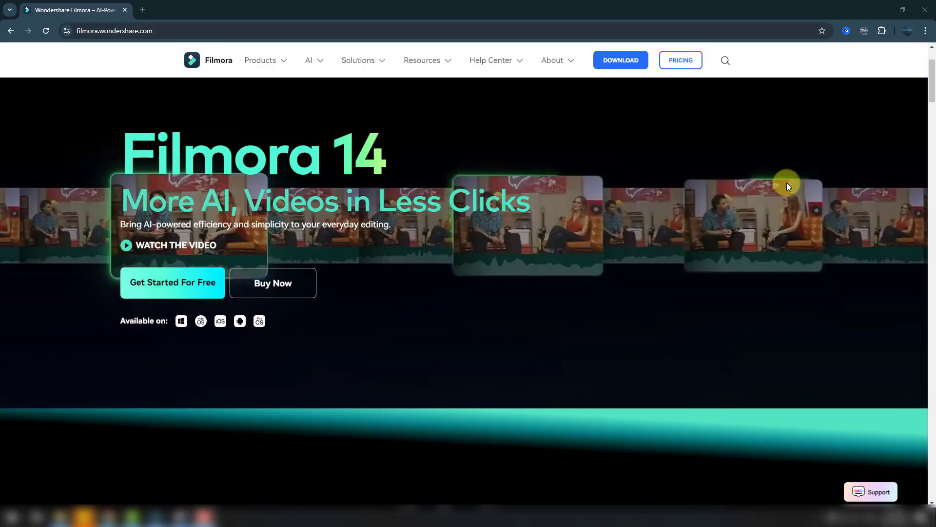
scroll(770, 179, down, 7)
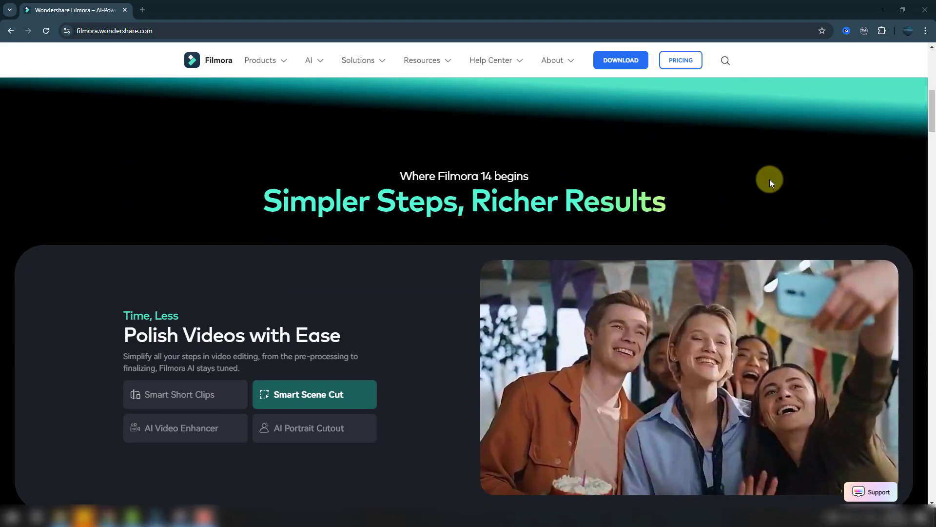
scroll(551, 184, up, 8)
scroll(580, 222, down, 10)
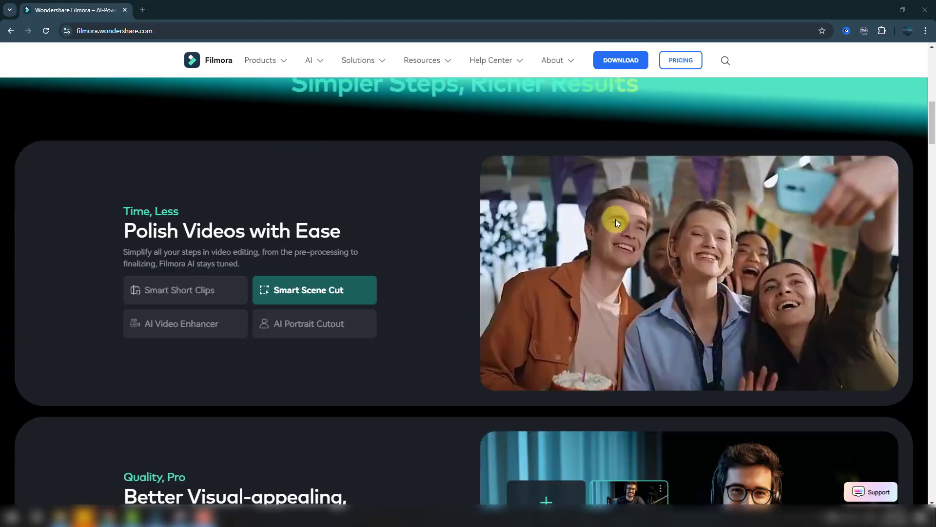
scroll(580, 222, down, 9)
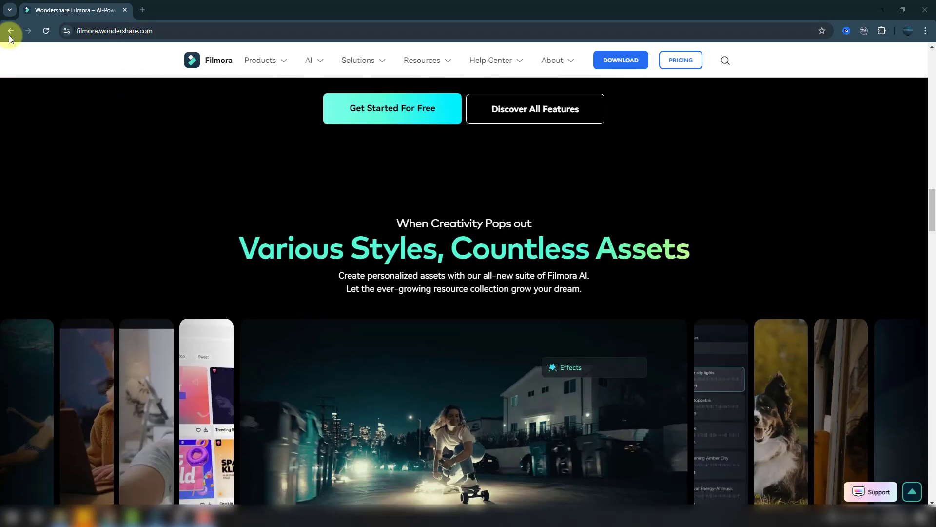
click(11, 31)
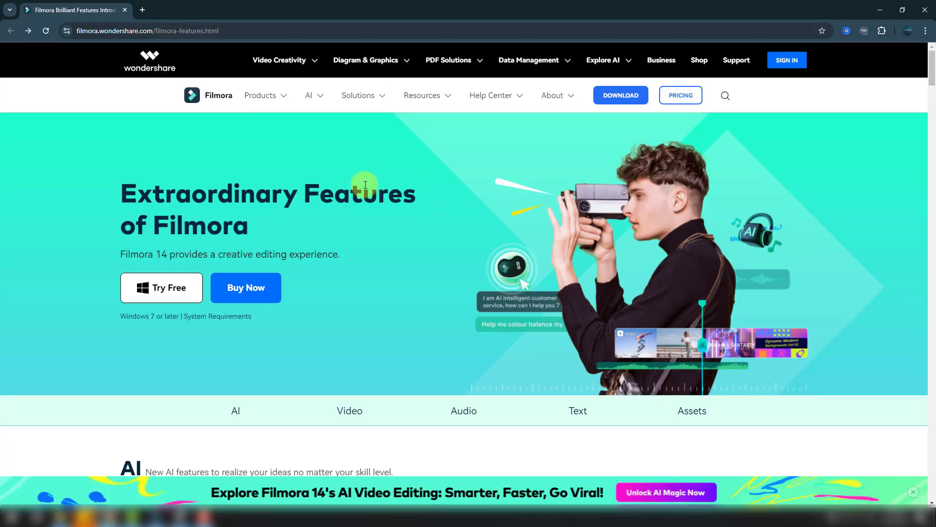
Step: Scroll through the Extraordinary Features of Filmora page and back to the top
scroll(575, 227, down, 15)
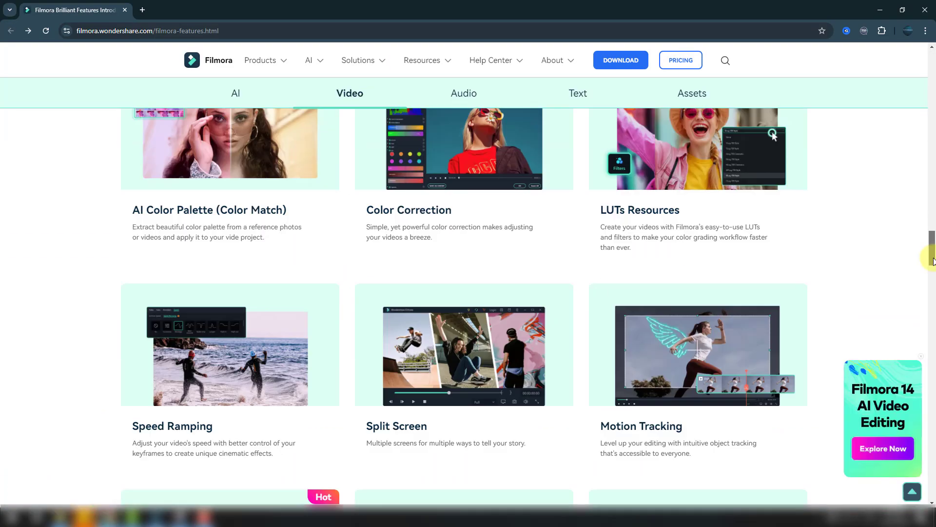
click(930, 160)
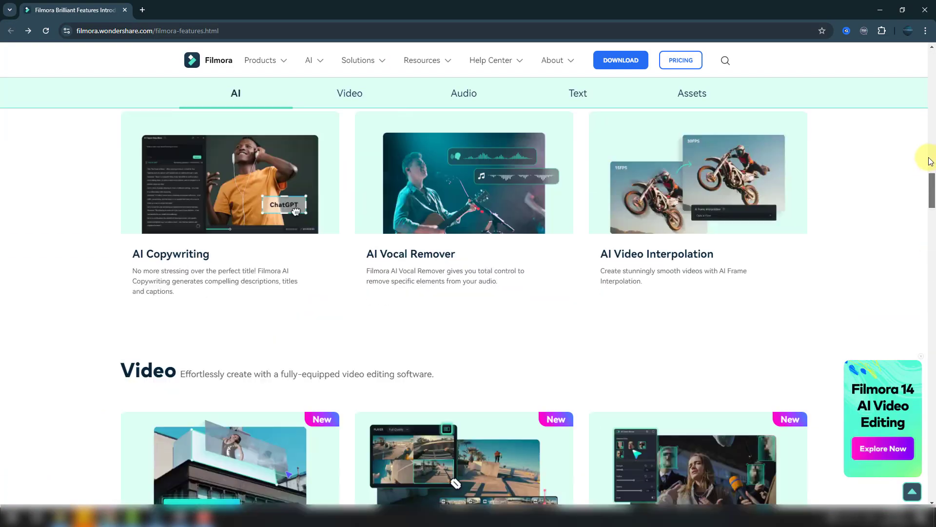
scroll(922, 77, up, 10)
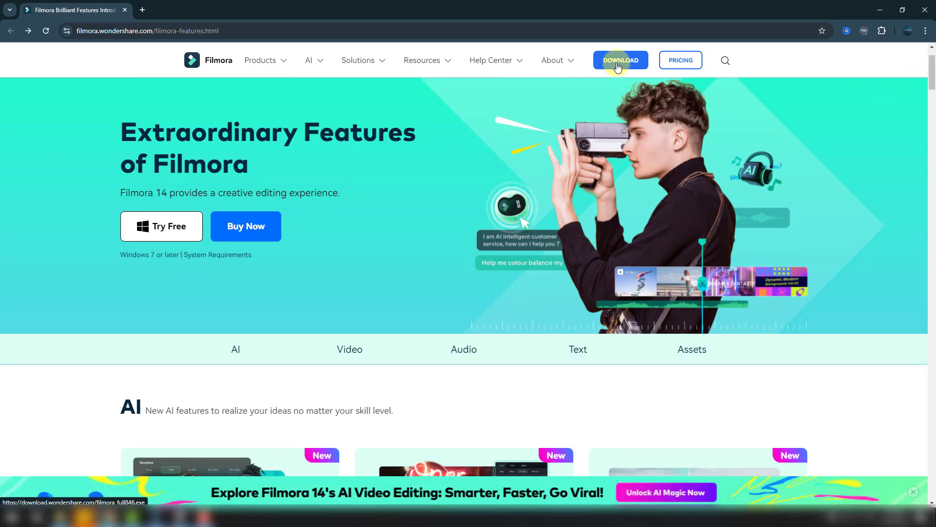
scroll(922, 98, down, 15)
scroll(922, 98, up, 6)
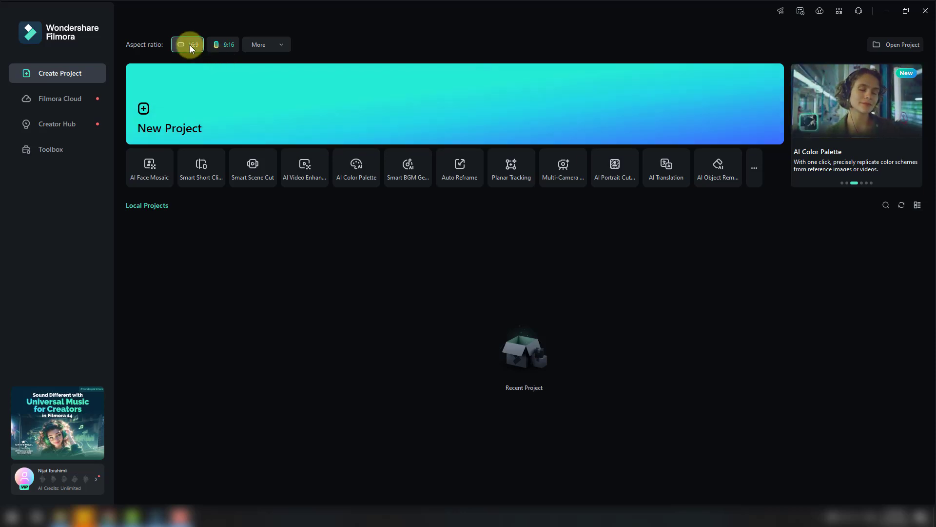
Step: Create a new project and import the Road Sign video file
click(144, 110)
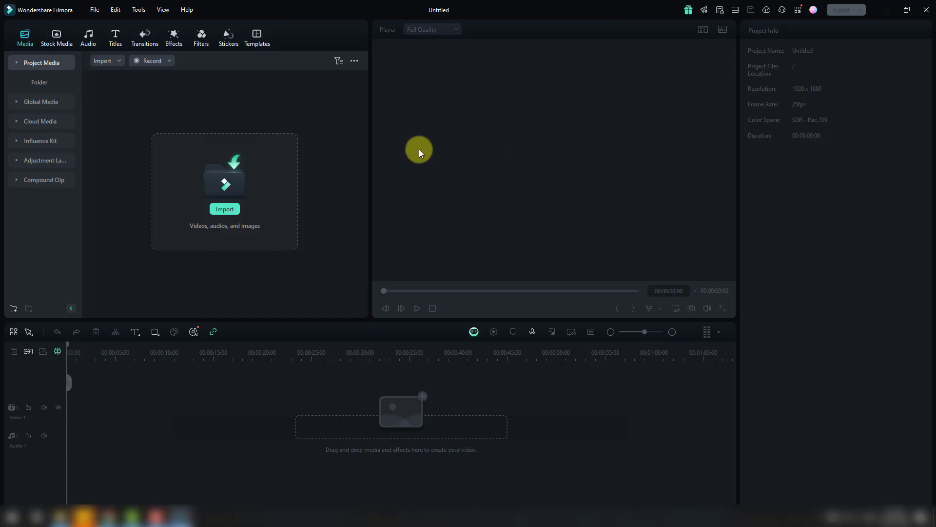
click(223, 211)
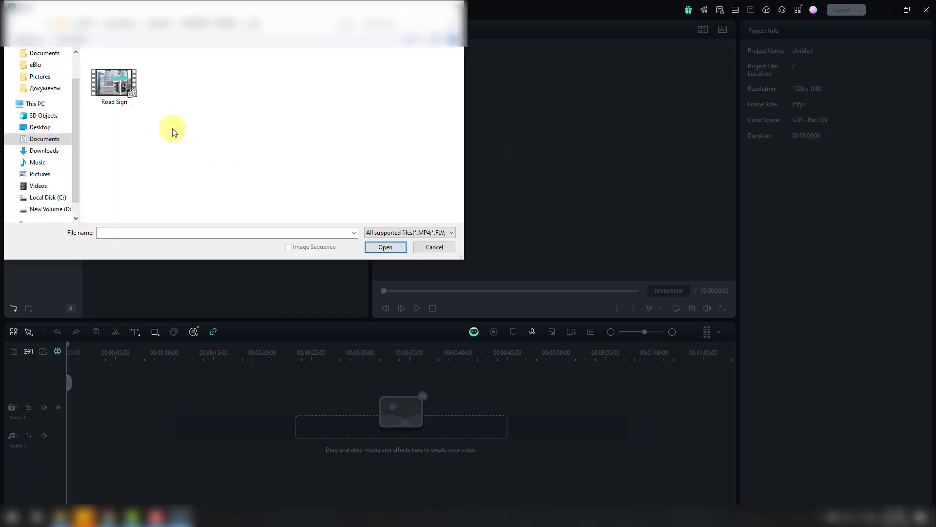
click(116, 86)
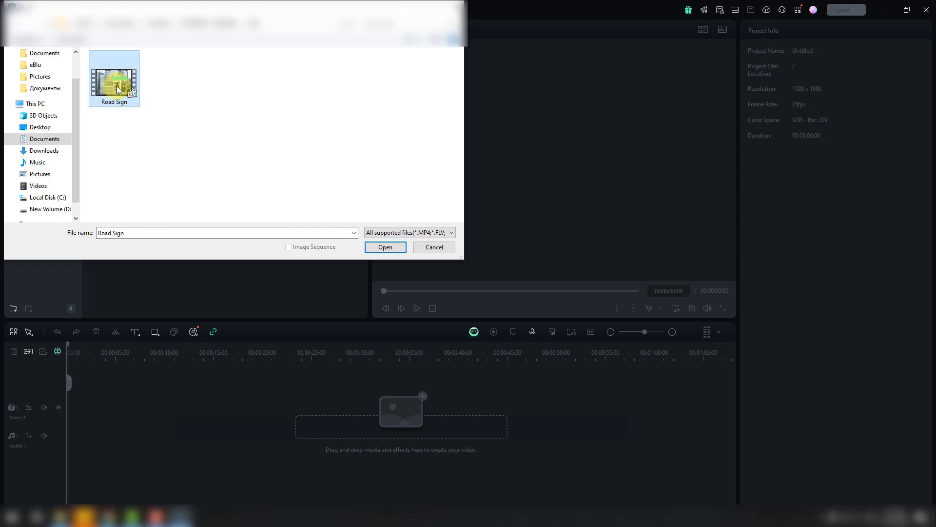
click(385, 247)
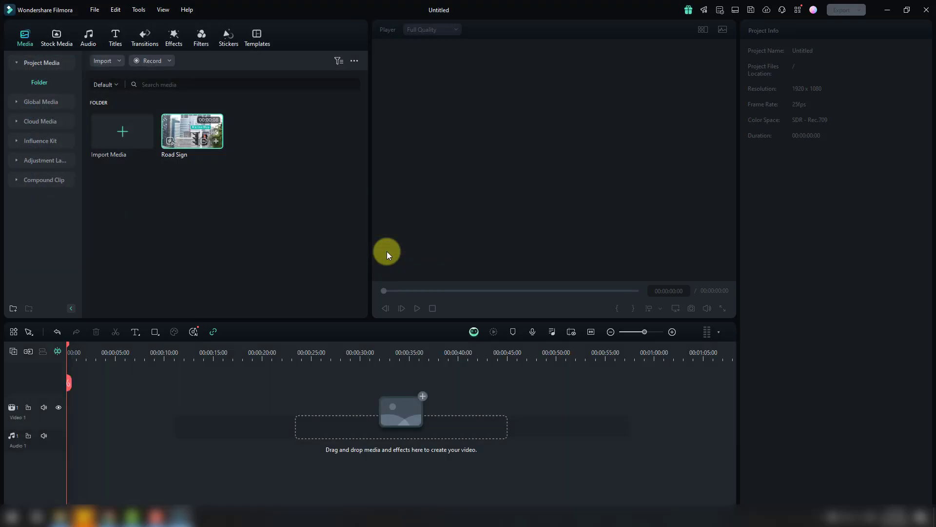
Step: Add the Road Sign clip to the timeline, preview it, and show its AI Tools
click(216, 142)
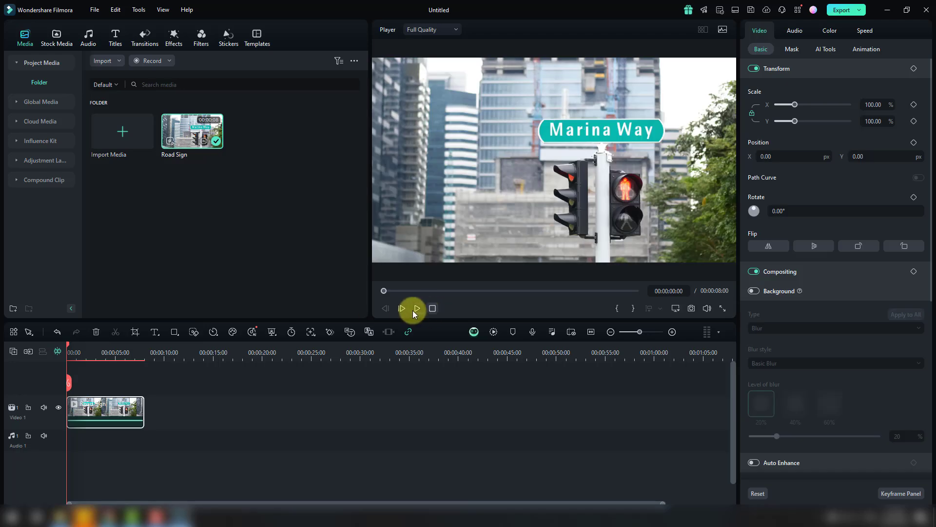
click(417, 308)
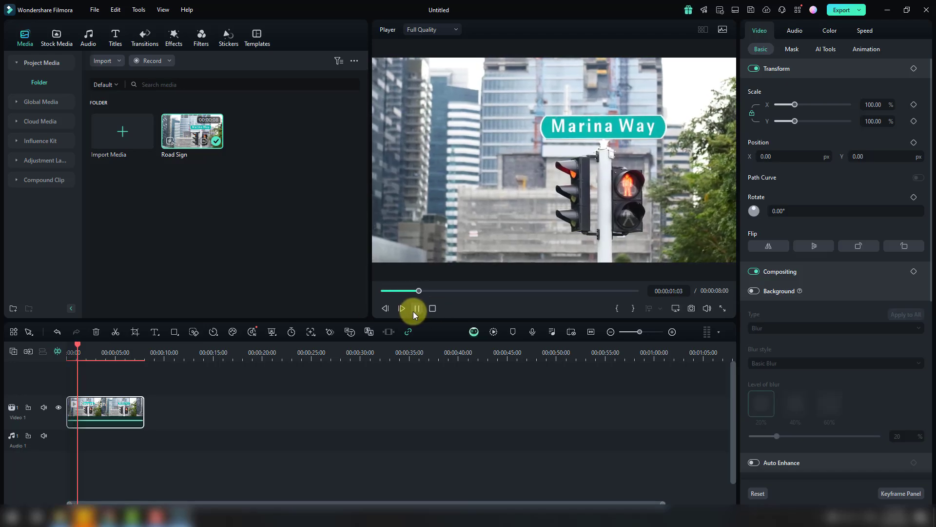
click(415, 310)
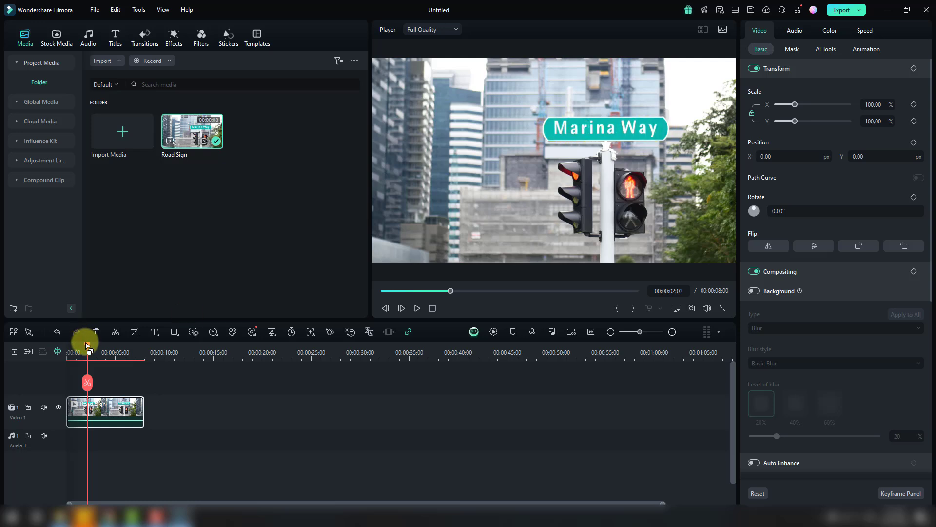
drag(86, 345, 76, 345)
click(117, 407)
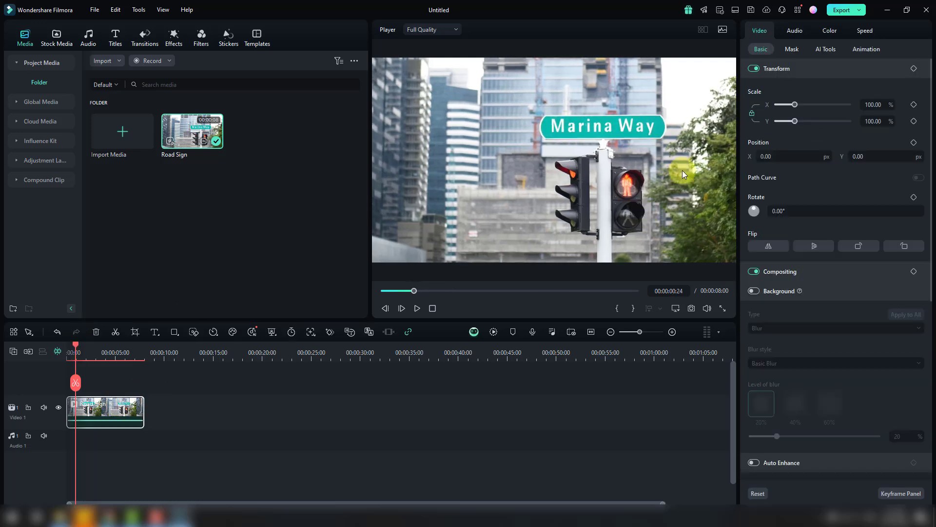
click(824, 52)
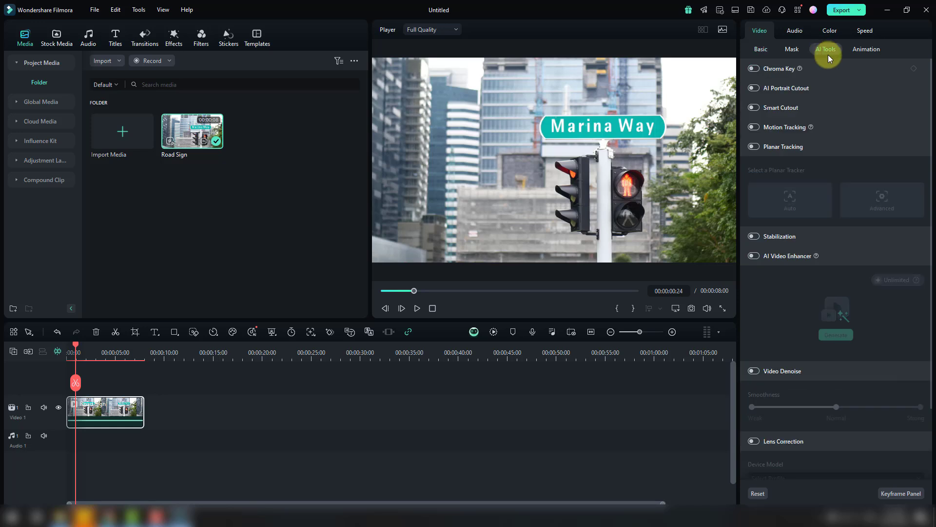
Step: Turn on Auto Planar Tracking and fit the tracking box around the Marina Way sign
click(754, 147)
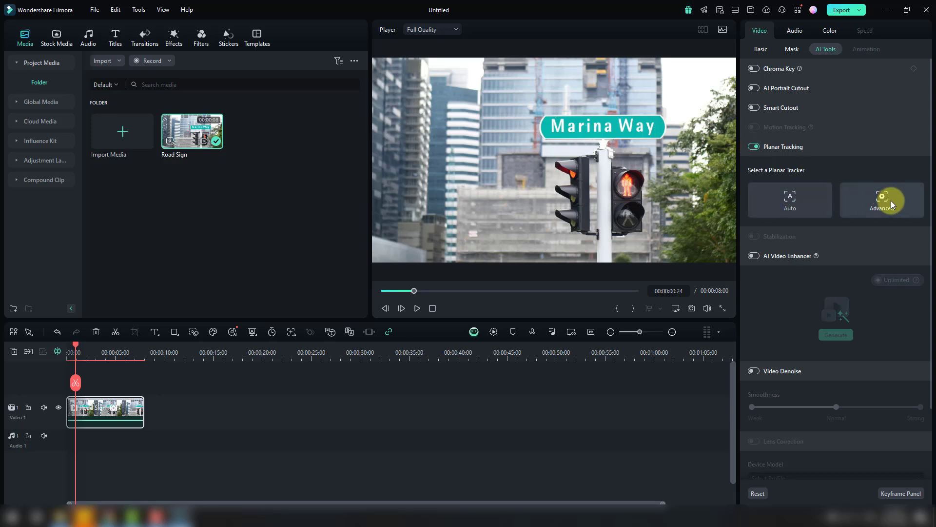
click(790, 197)
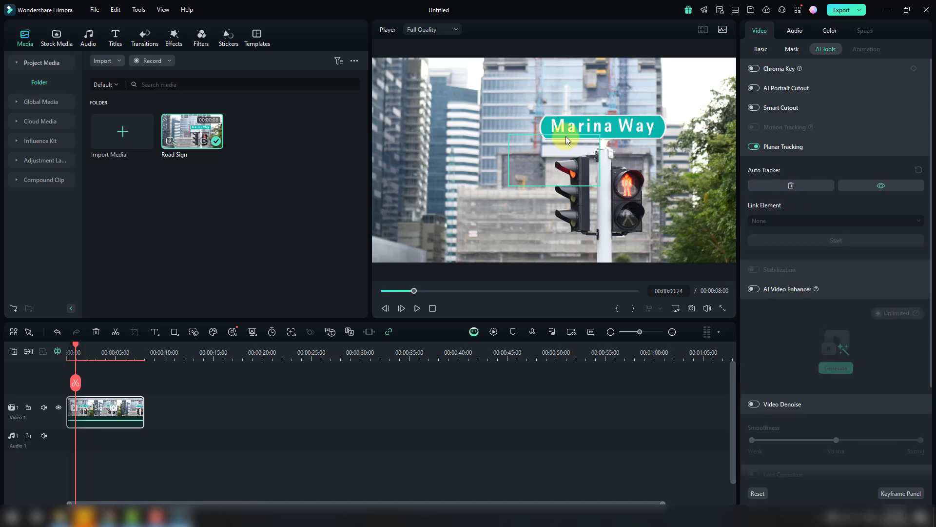
drag(506, 135, 544, 121)
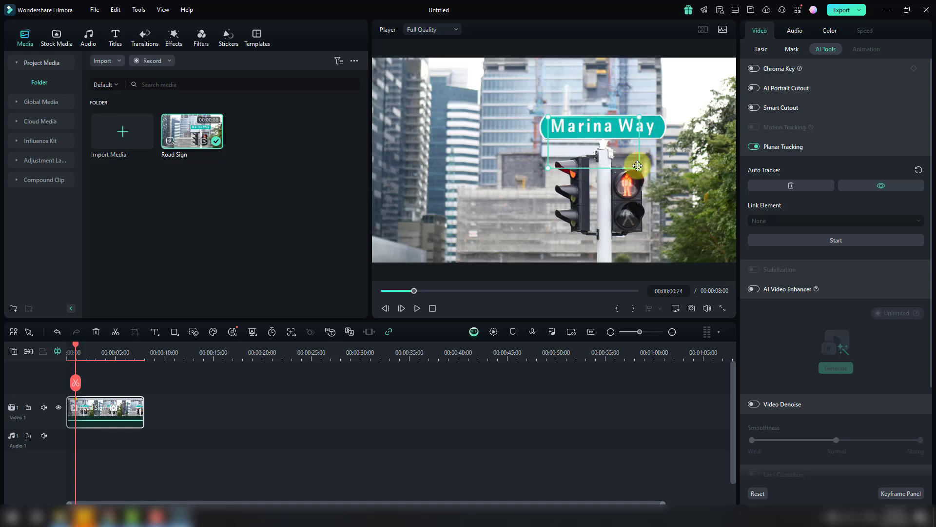
drag(638, 169, 659, 138)
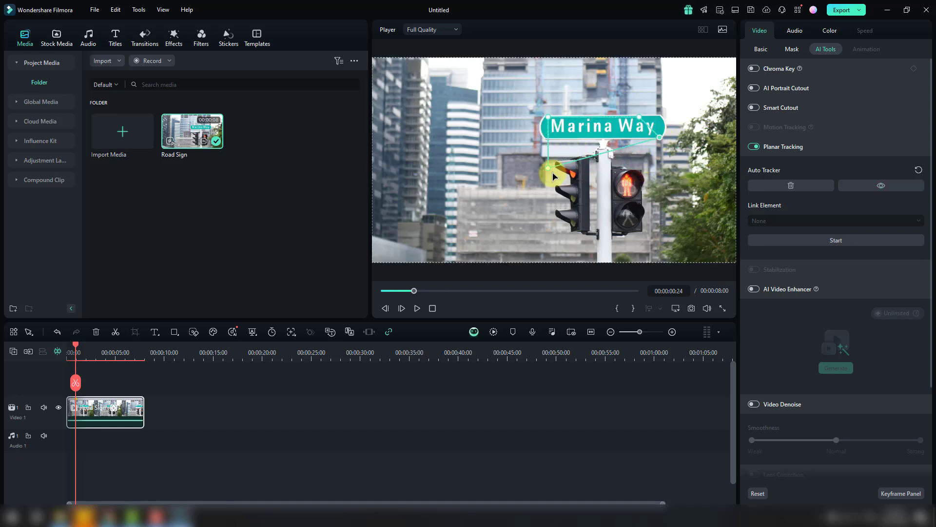
drag(550, 172, 548, 137)
drag(639, 117, 660, 117)
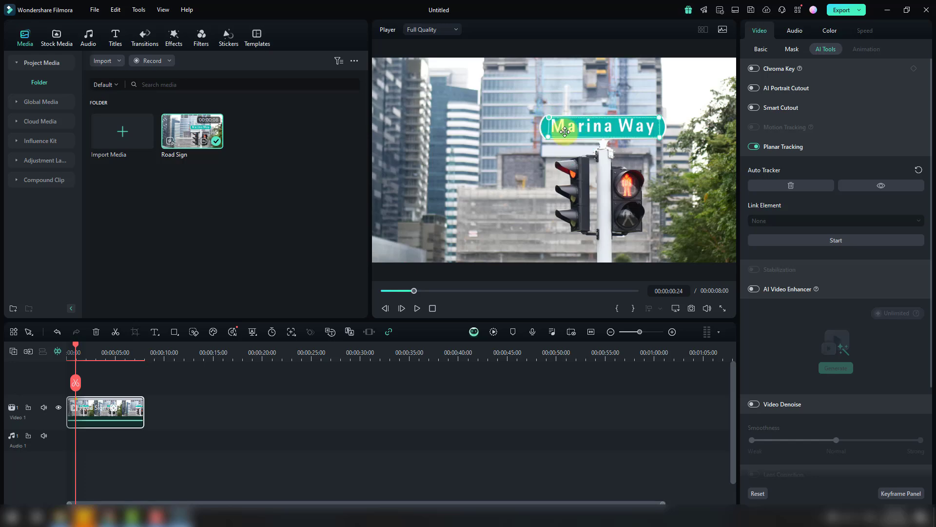
Step: Run the tracking through the clip and play back the result
click(837, 242)
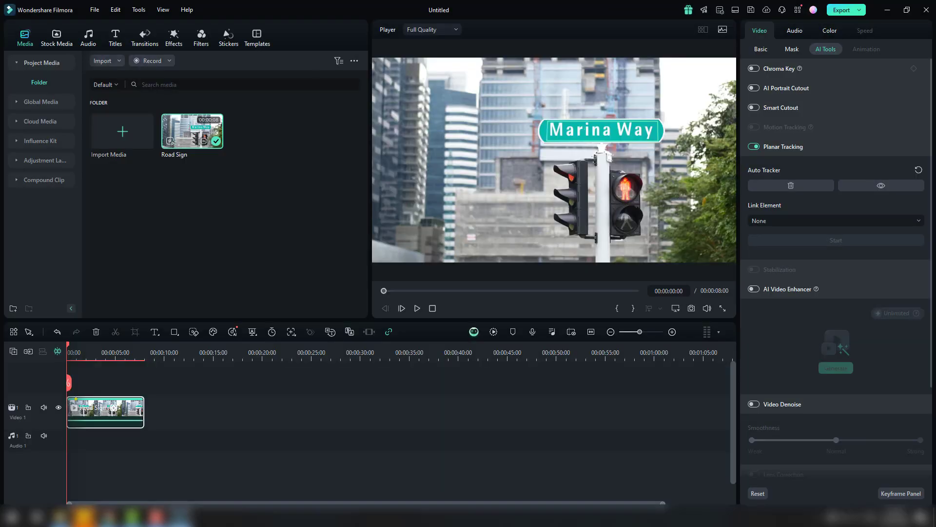
click(417, 309)
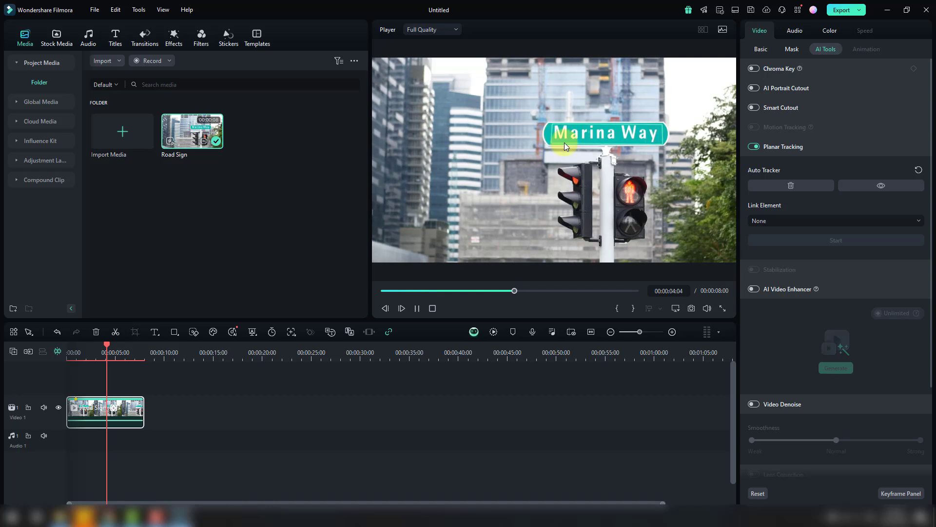
click(432, 308)
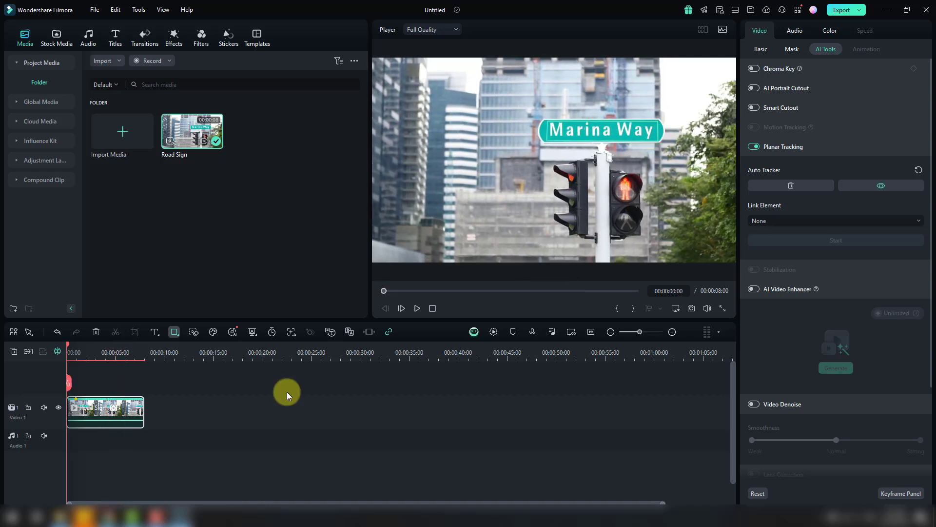
Step: Draw a Rectangle over the Marina Way text and fill it with the sign's teal via eyedropper
click(172, 333)
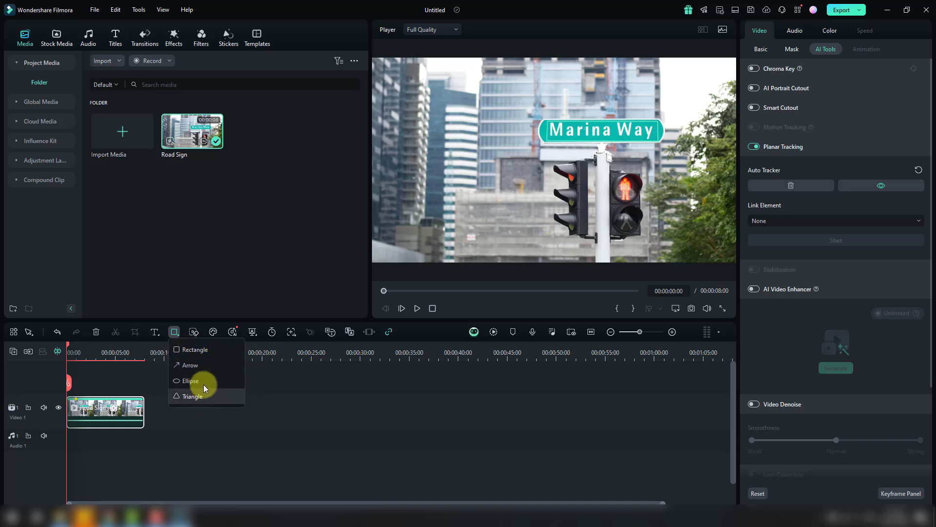
click(190, 351)
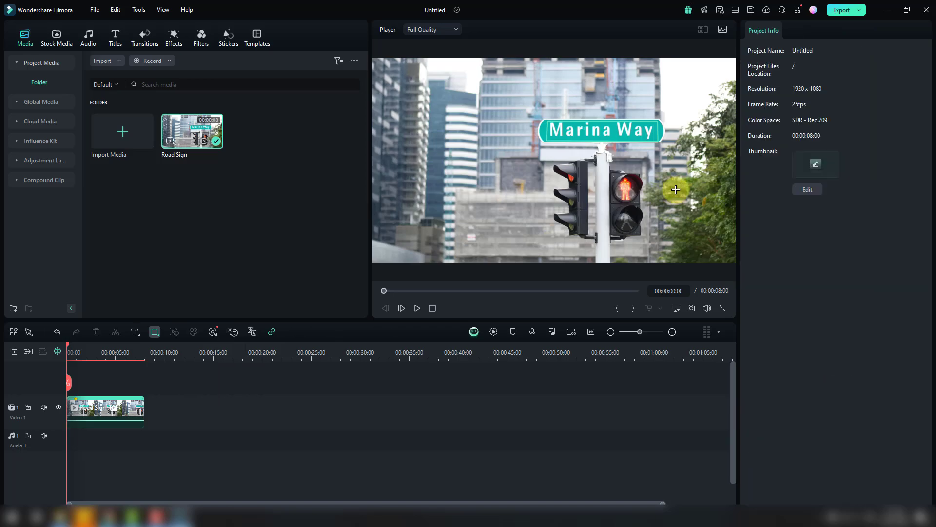
click(722, 309)
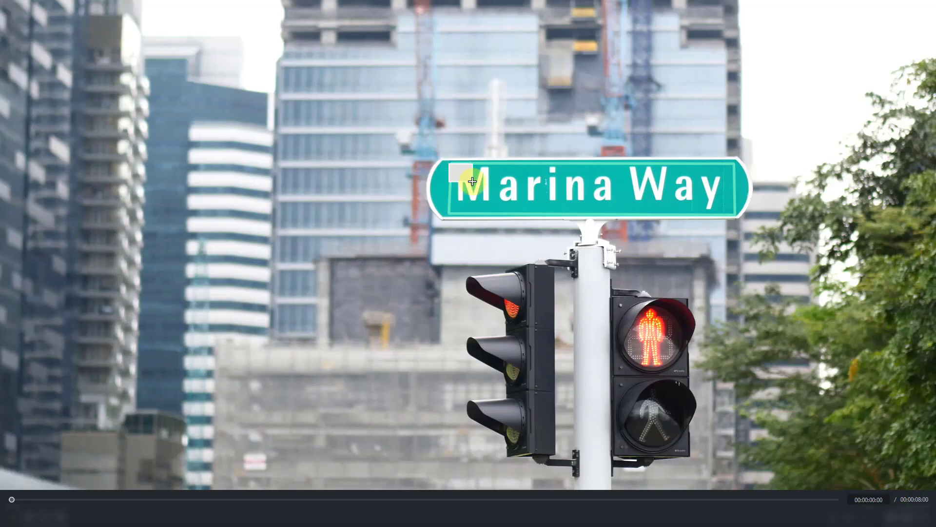
drag(473, 182, 734, 210)
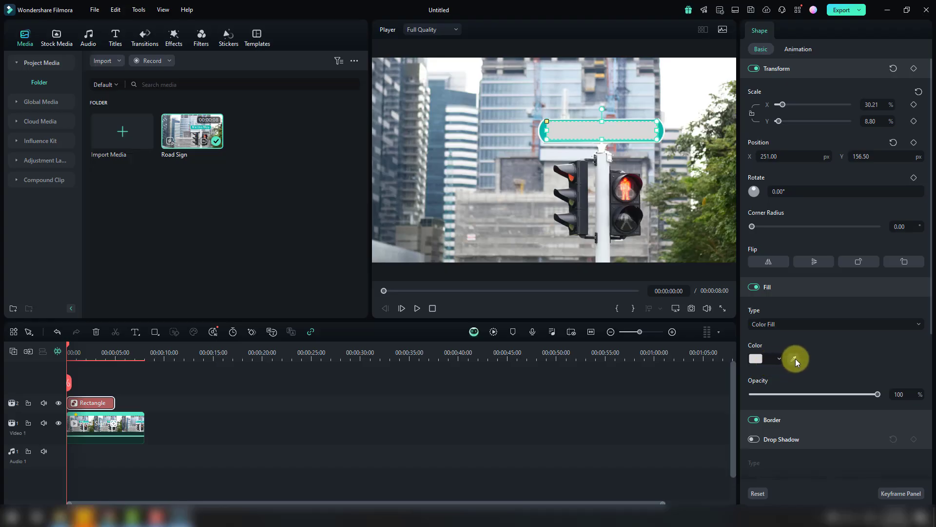
click(793, 358)
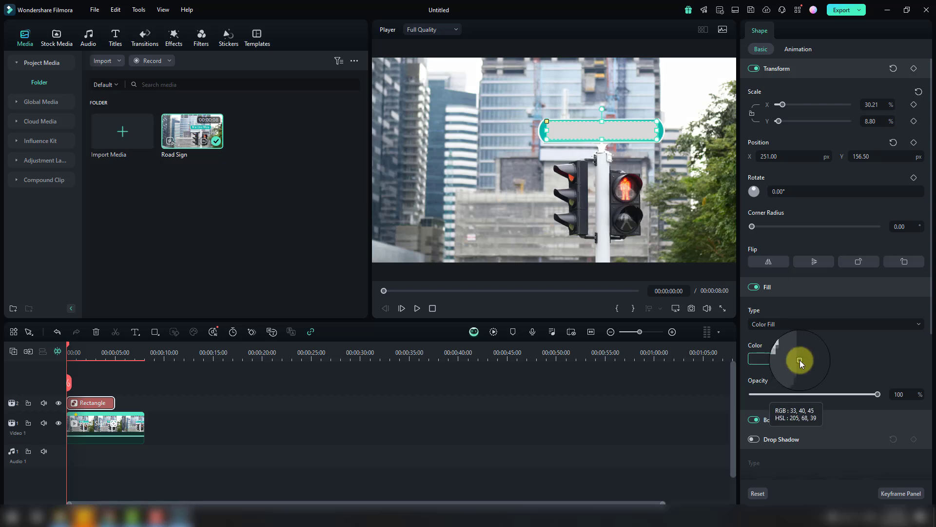
click(545, 132)
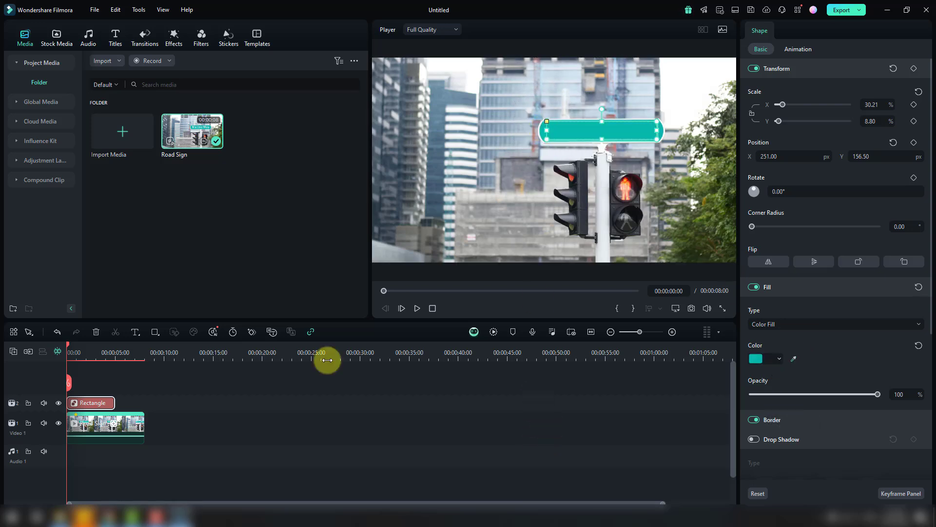
click(132, 422)
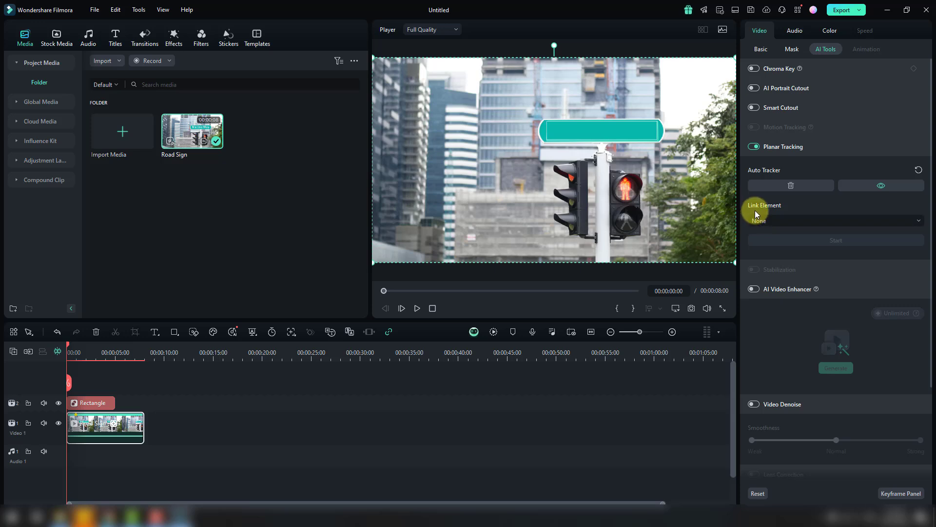
Step: Link the Rectangle to the planar track, scale it to 136.99/120.55%, and stretch it to 7:14
click(769, 222)
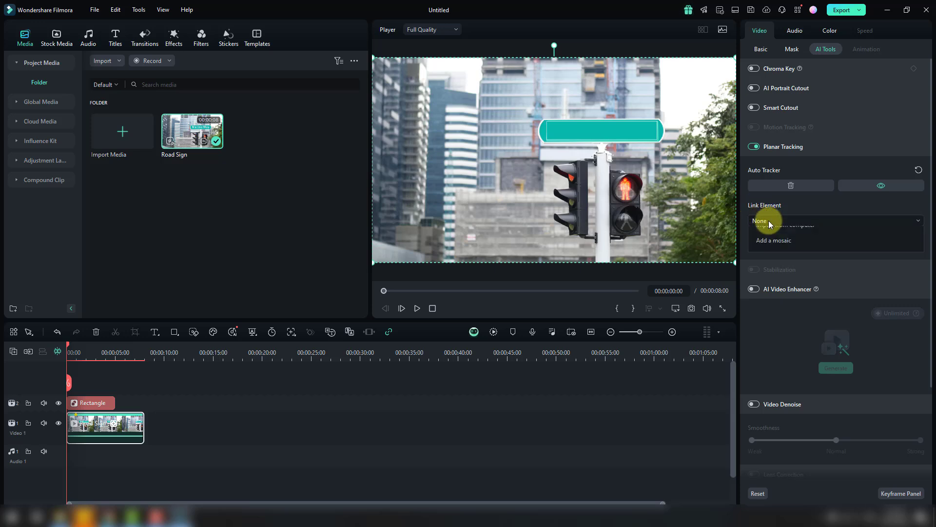
click(769, 256)
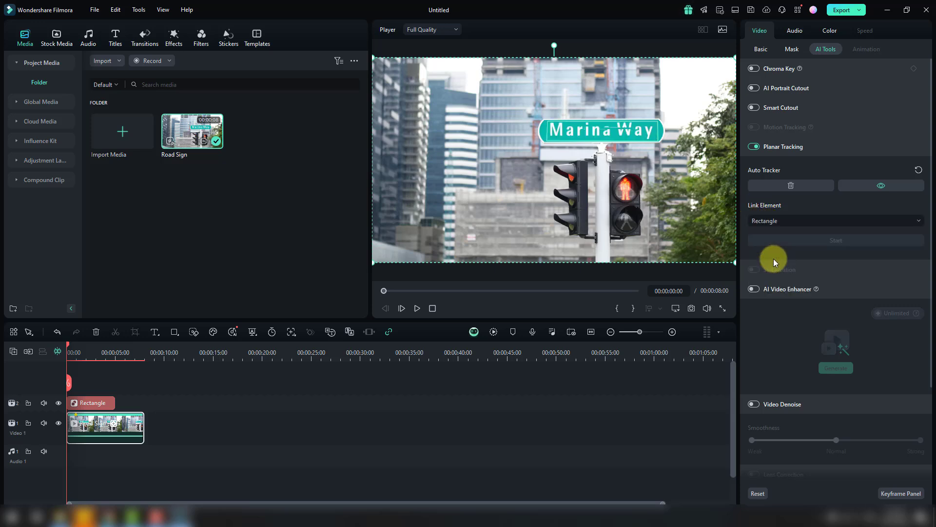
click(90, 402)
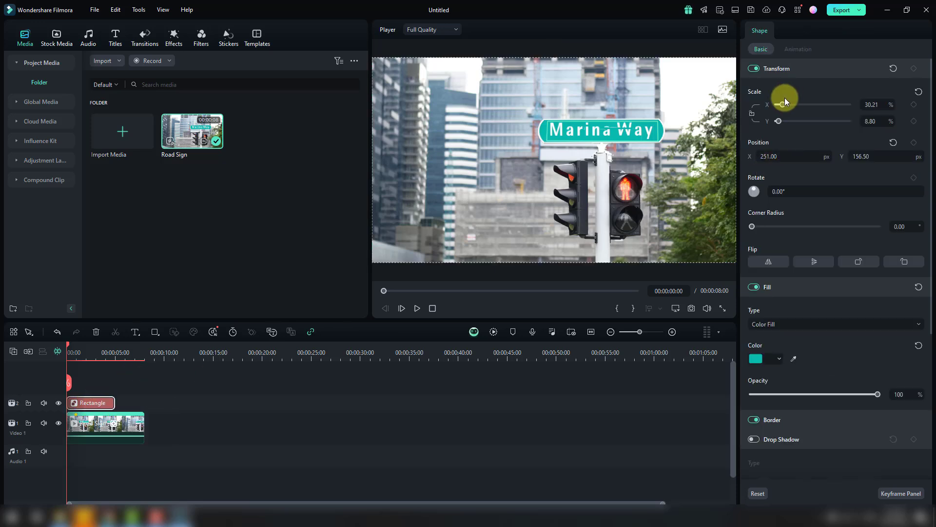
drag(783, 104, 798, 121)
click(117, 411)
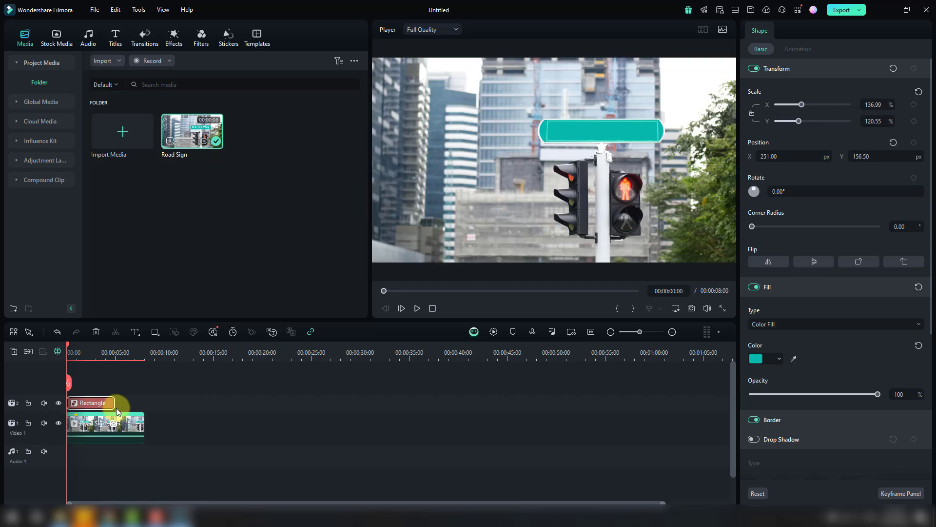
drag(115, 402, 144, 398)
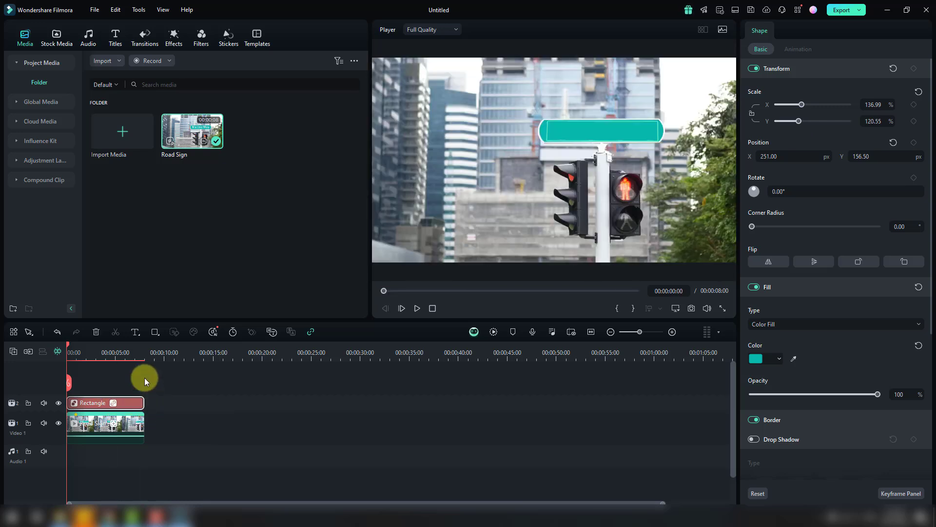
Step: Hide the tracking outline and play the clip to check the tracked rectangle
click(417, 308)
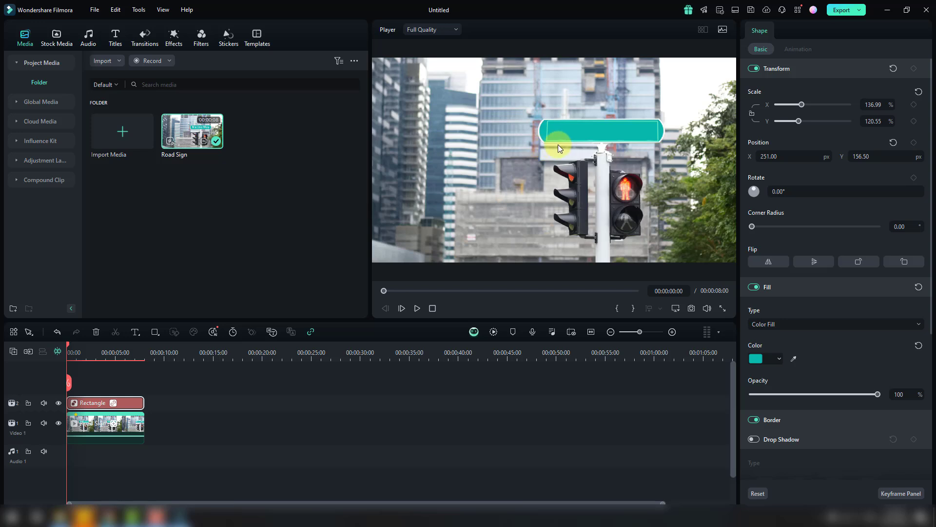
click(132, 423)
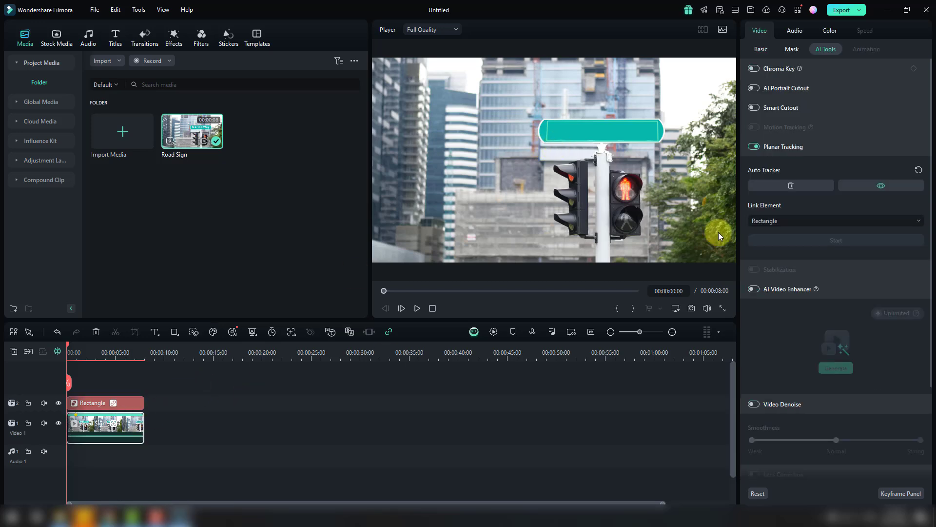
click(882, 189)
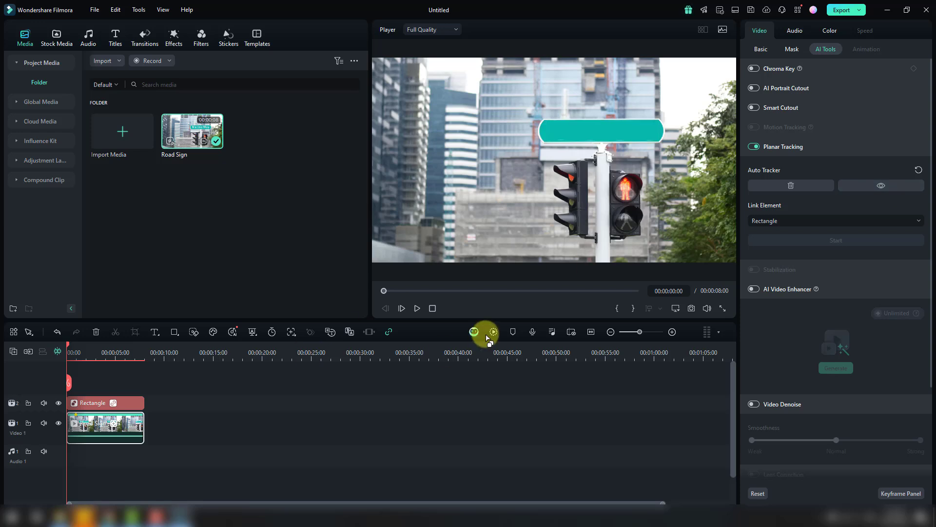
click(417, 309)
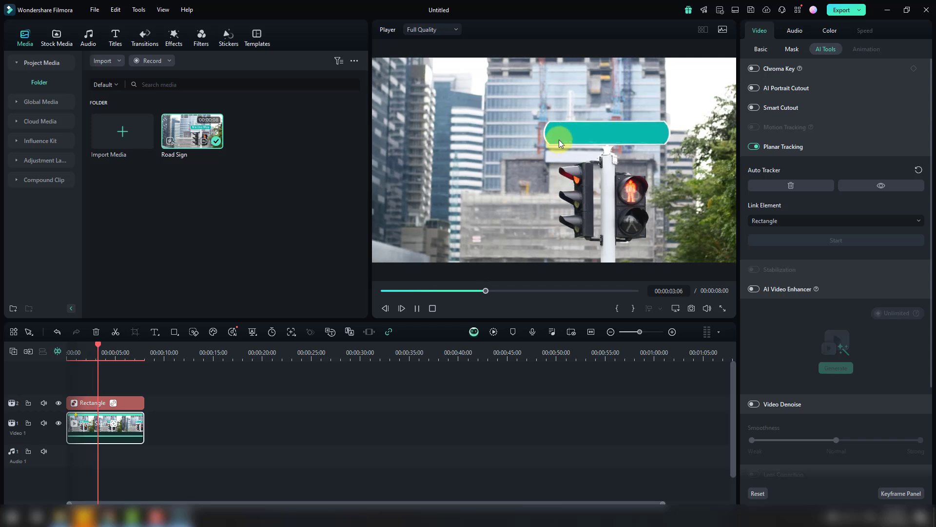
click(417, 308)
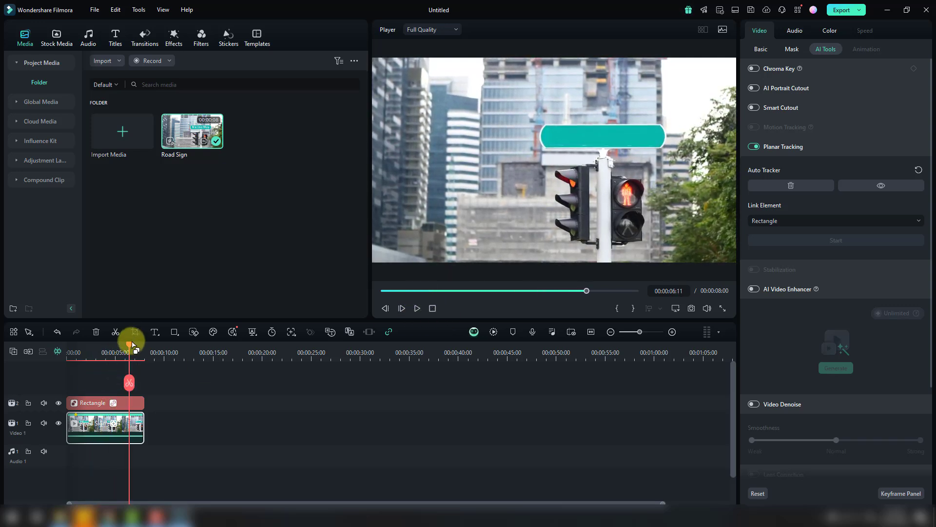
drag(131, 347, 57, 346)
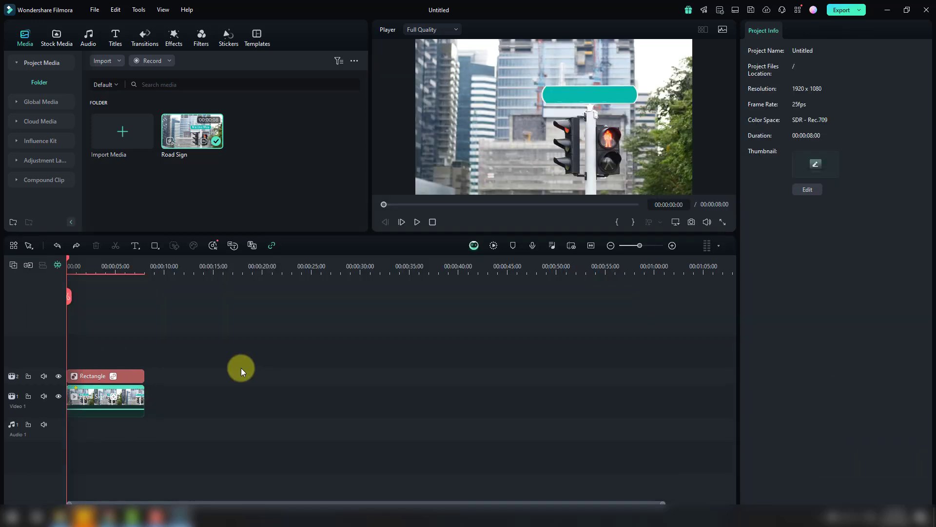
Step: Add a Video 3 track, copy the Road Sign clip onto it, and delete the extra Rectangle
right_click(29, 338)
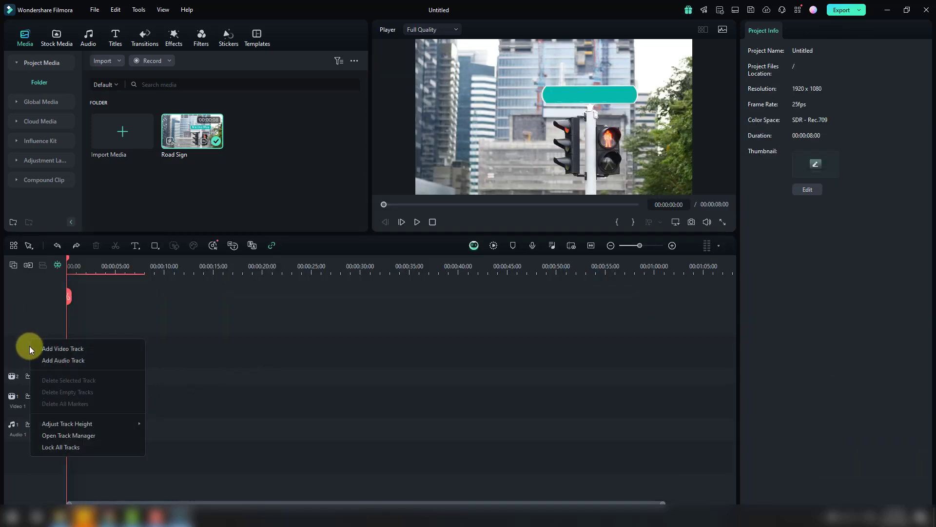
click(59, 350)
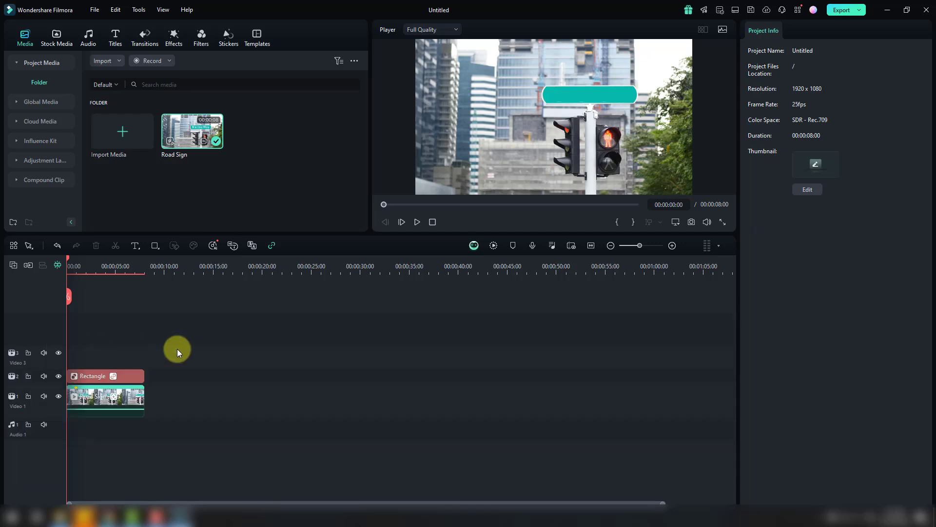
click(139, 396)
drag(139, 396, 162, 344)
click(141, 325)
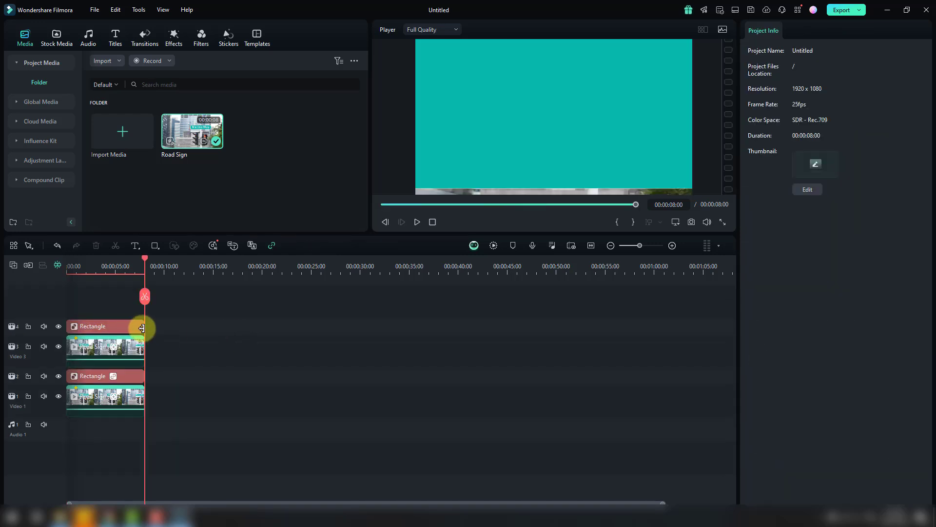
key(Delete)
Step: Add the downloaded Futuristic AV Pack Element 37 sticker on track 4, stretched to 00:00:08:00
click(89, 328)
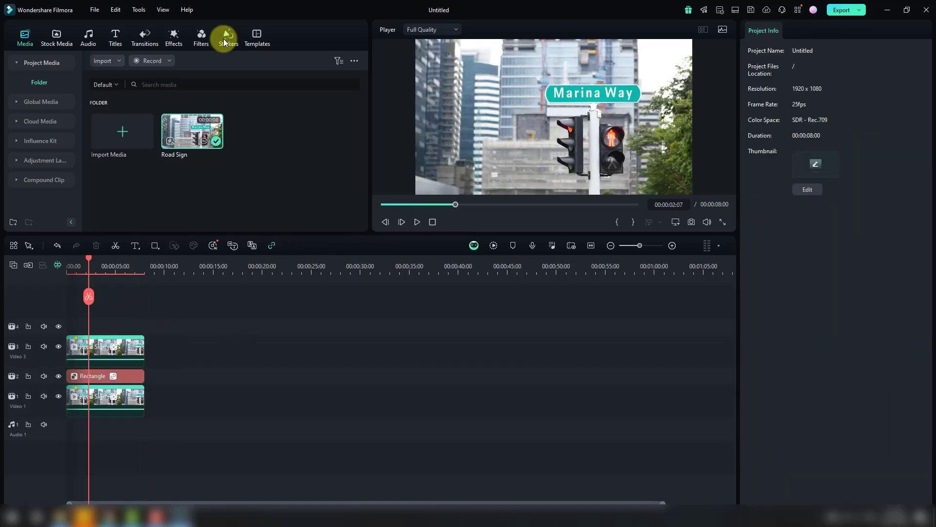
click(225, 39)
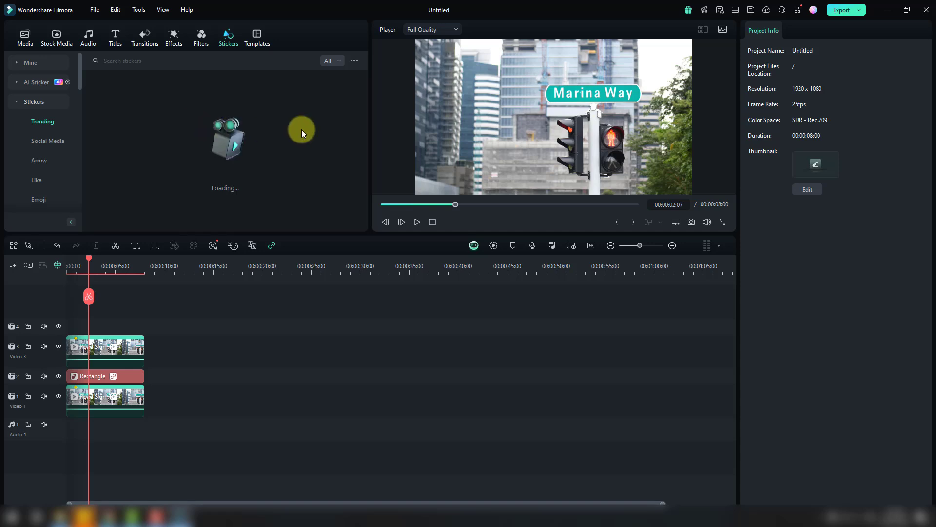
click(19, 64)
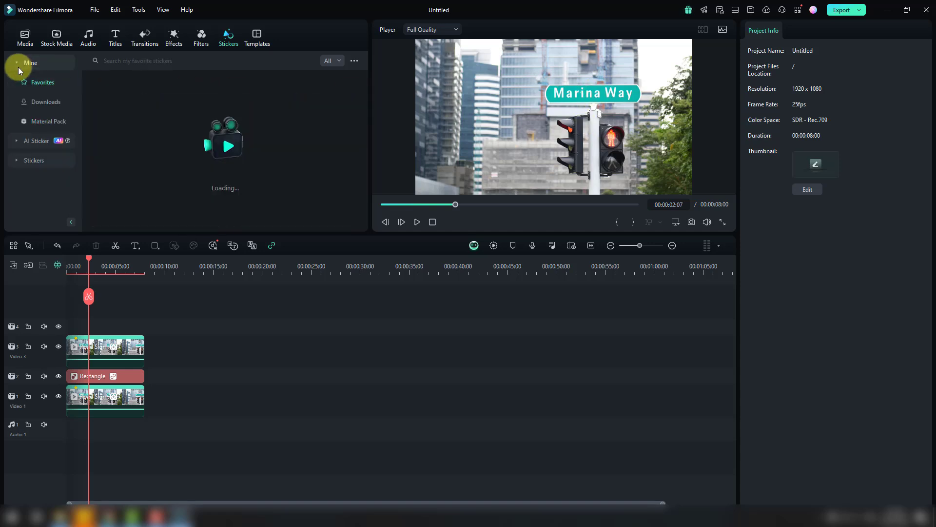
click(46, 101)
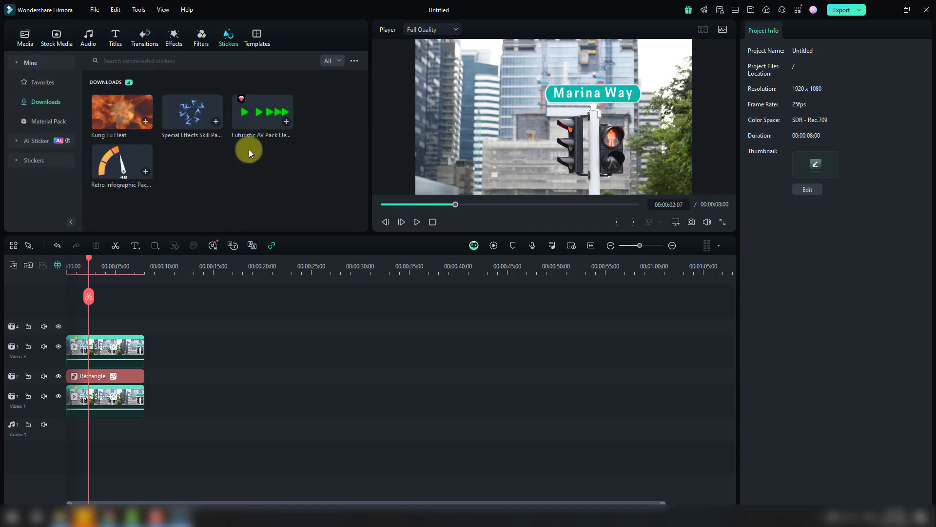
click(286, 121)
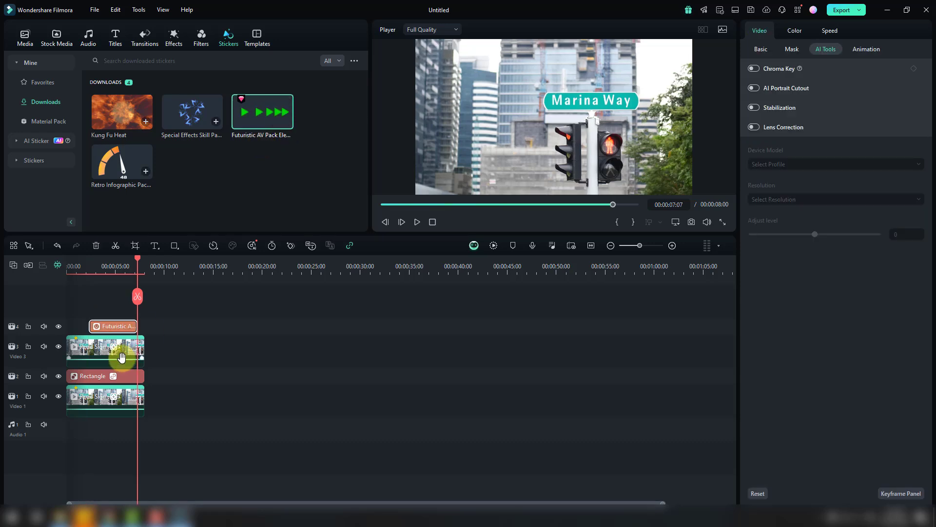
drag(114, 325, 147, 328)
Step: Set the upper Road Sign clip's planar tracking Link Element to Futuristic AV Pack Element 37
key(shift+z)
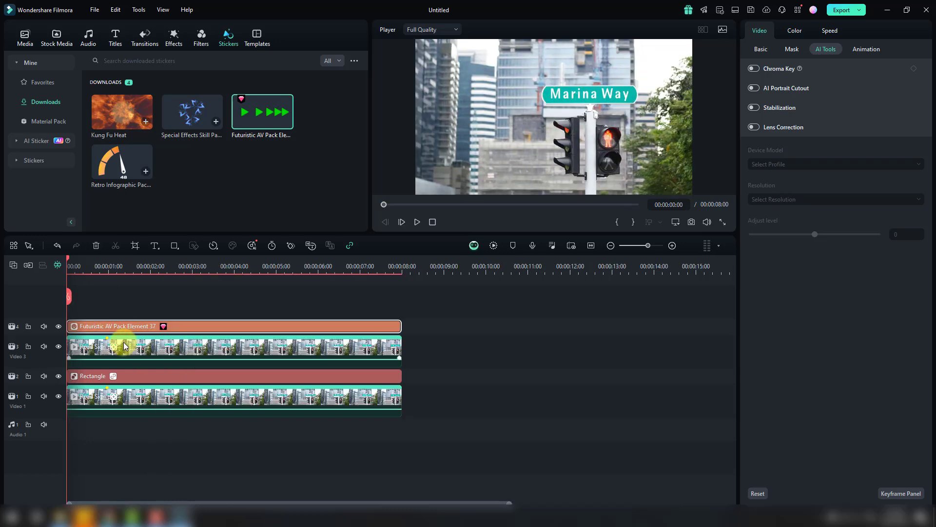
click(143, 351)
click(313, 353)
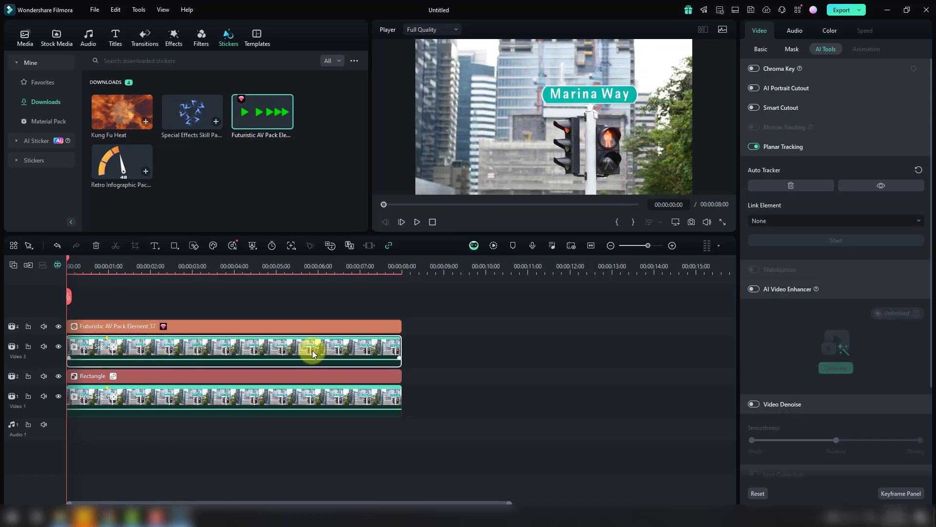
click(782, 220)
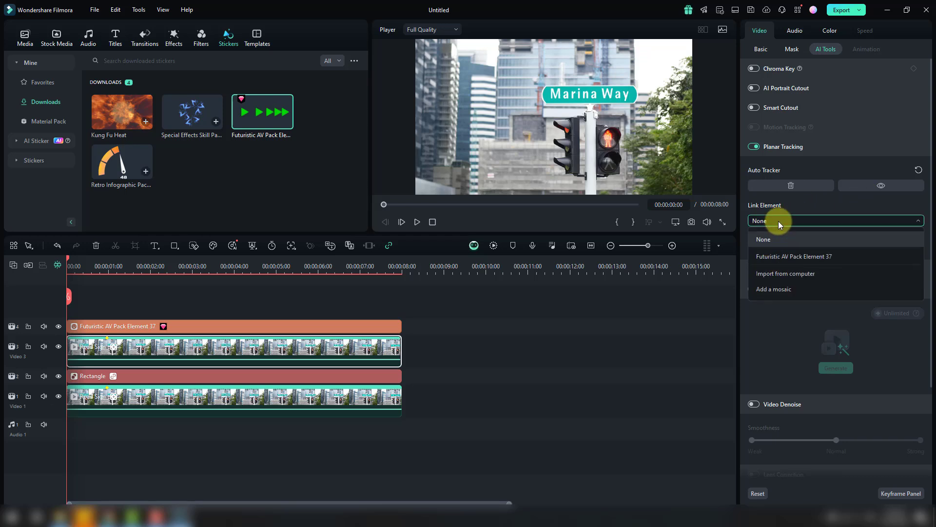
click(785, 253)
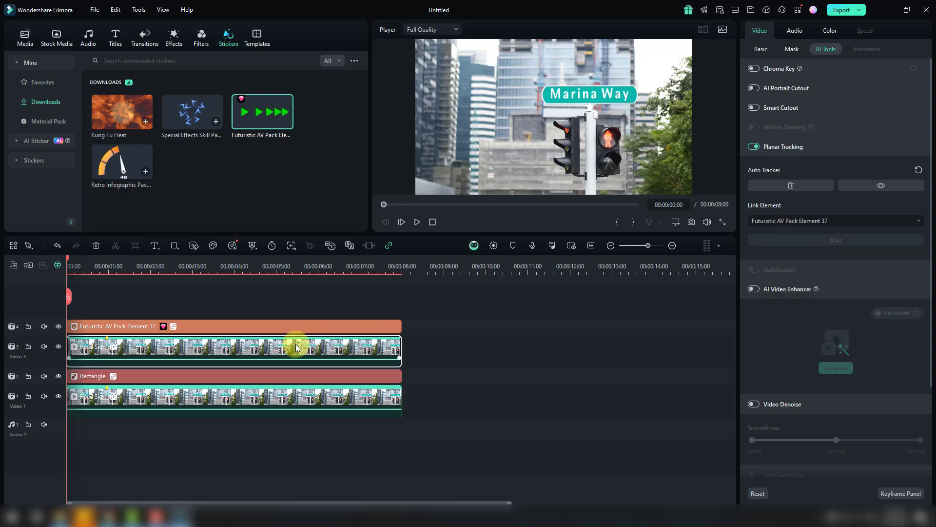
Step: Hide Video 3, scale the tracked arrow sticker to about 88%, and play back the result
click(59, 346)
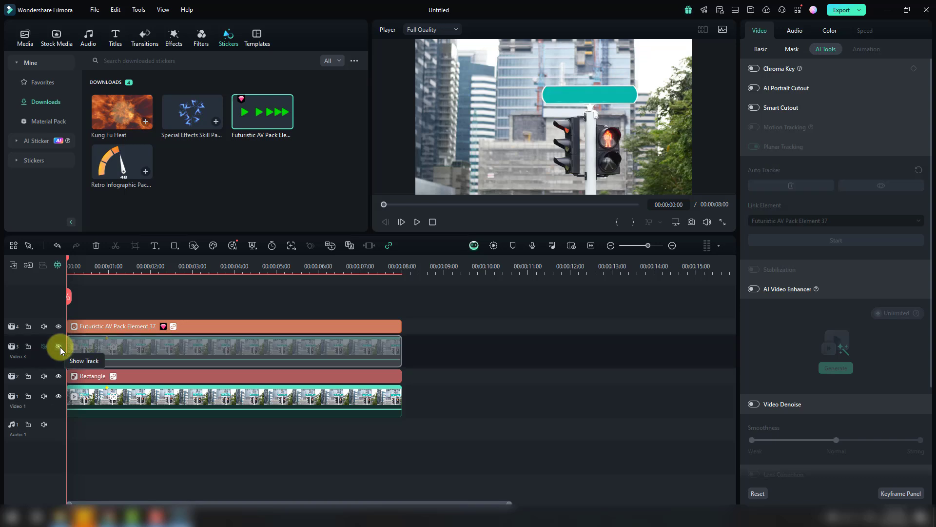
click(757, 50)
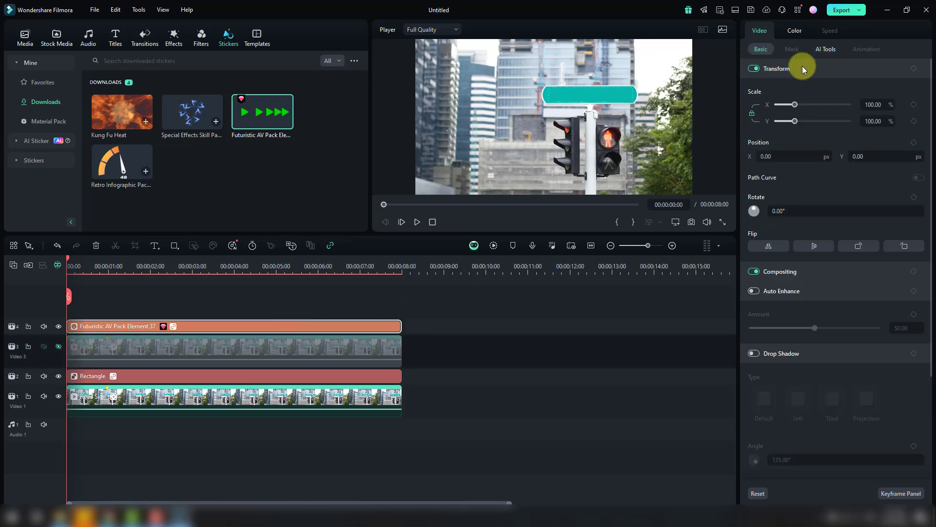
drag(798, 104, 842, 104)
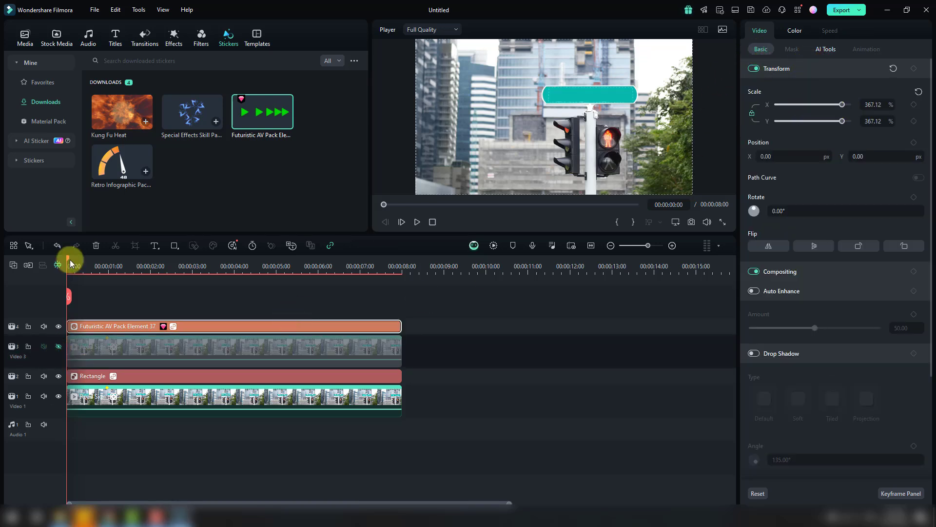
drag(69, 259, 81, 262)
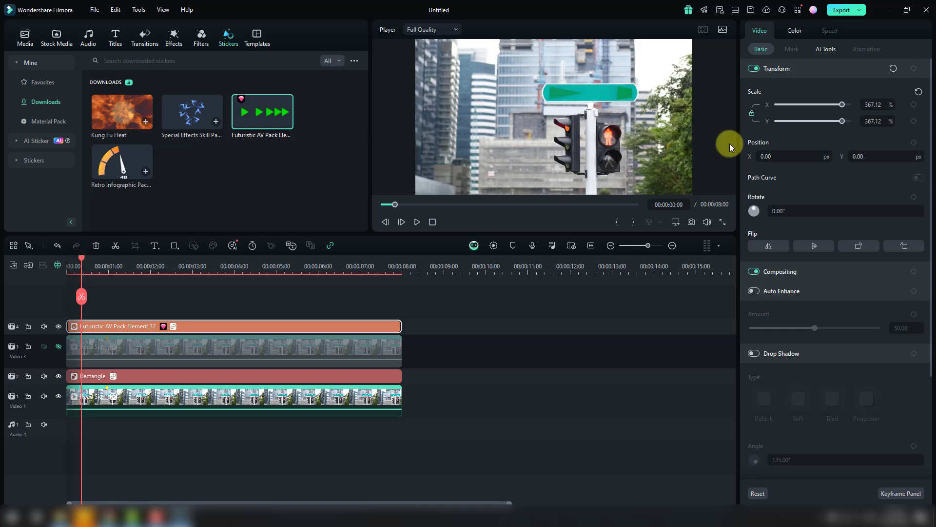
drag(841, 106, 792, 105)
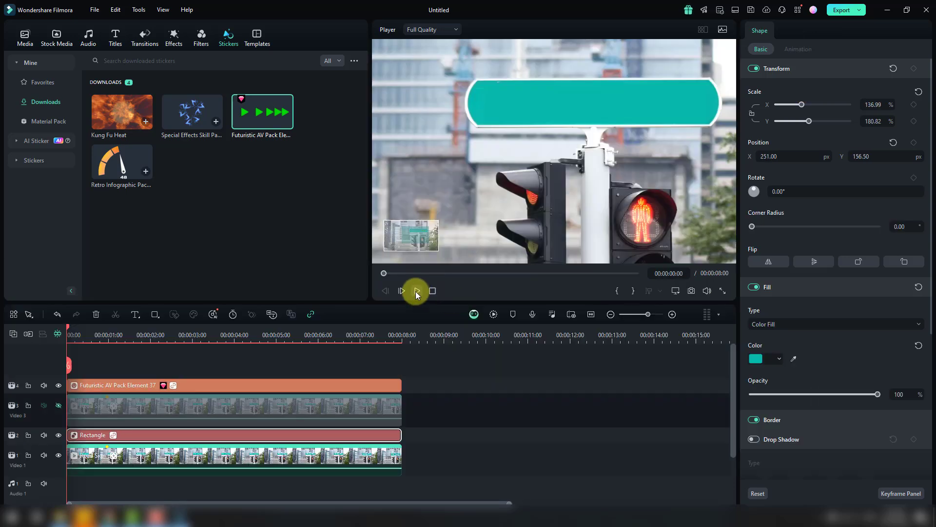
click(416, 292)
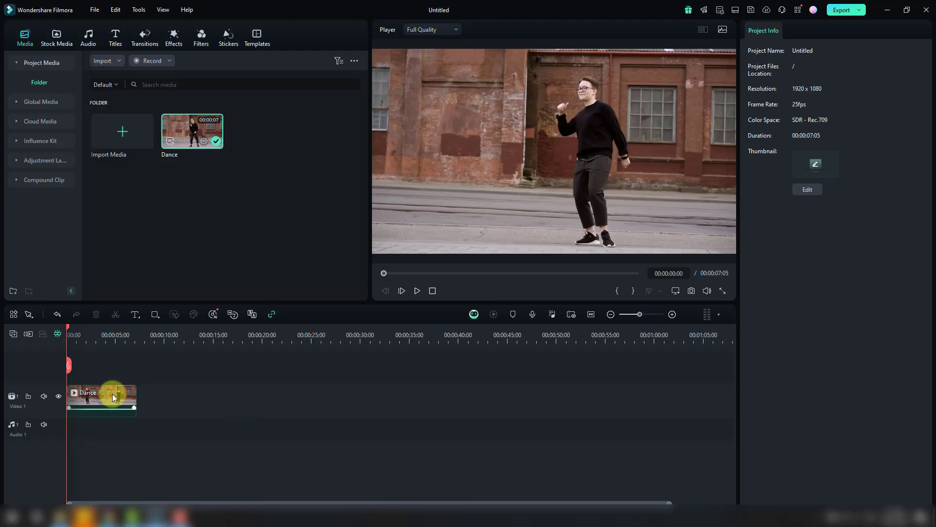
Step: Turn on AI Portrait Cutout for the Dance clip and play it to check the cutout
click(112, 394)
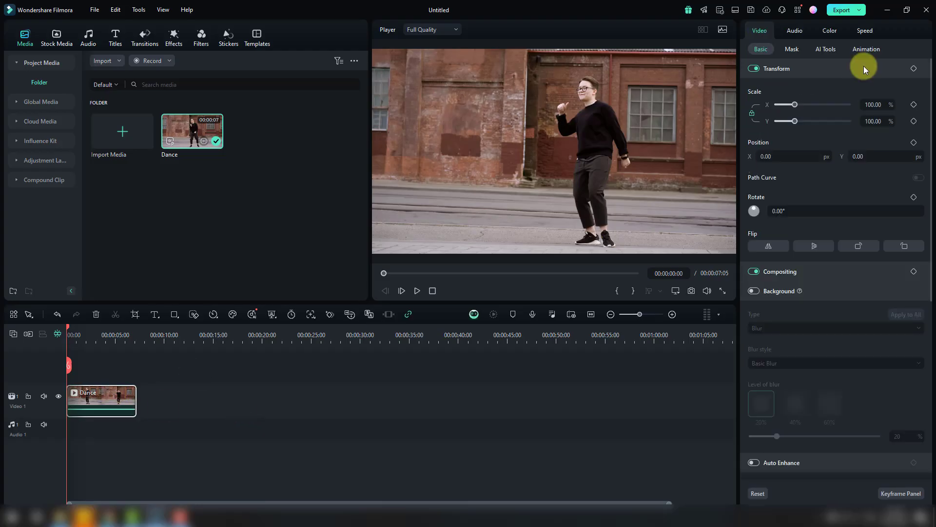
click(827, 51)
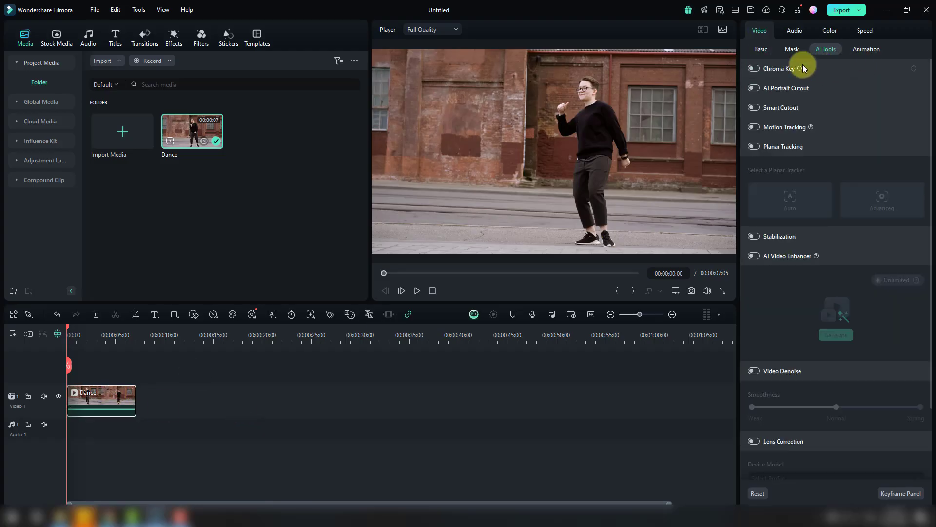
click(752, 90)
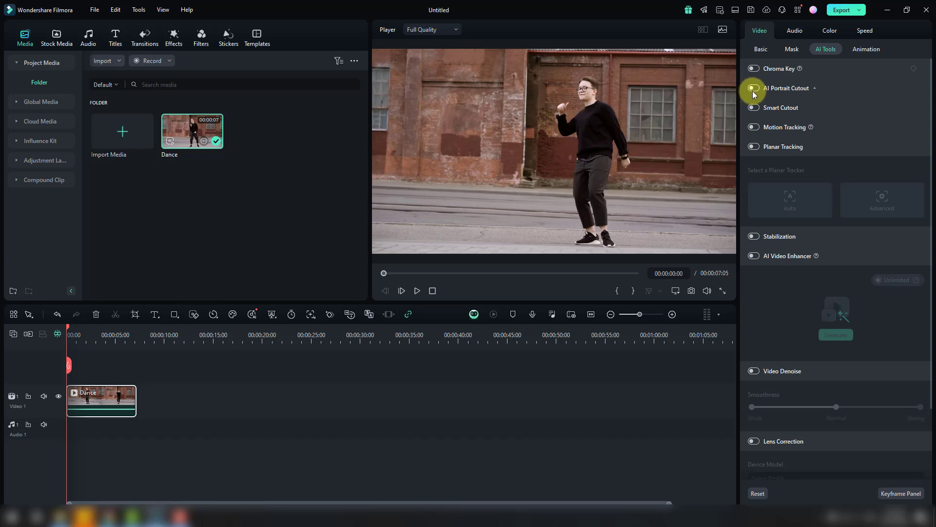
click(753, 90)
click(417, 291)
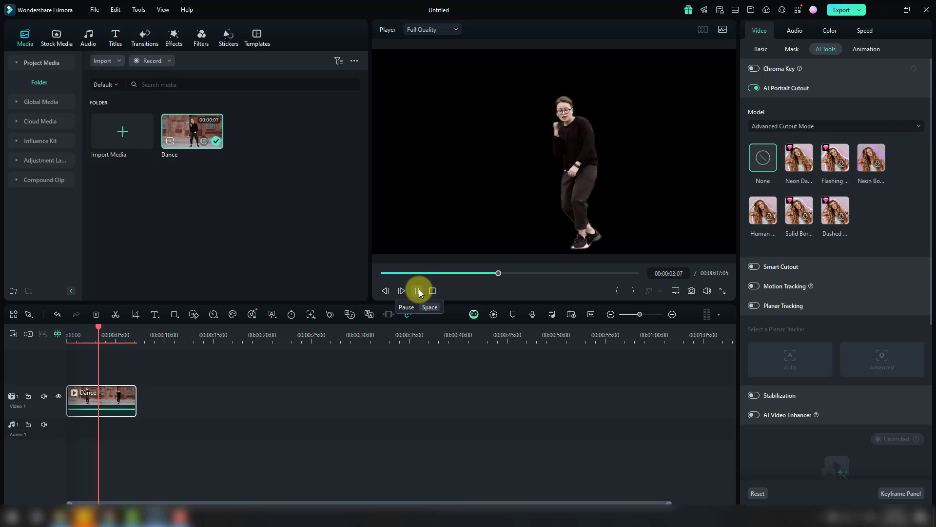
click(432, 290)
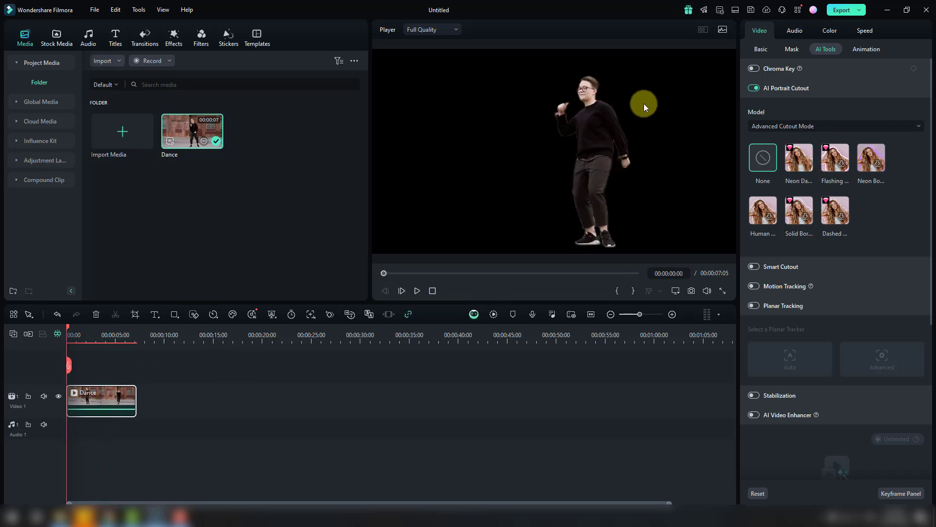
Step: Split the Dance clip at 00:00:00:22 and move on to the next cut point
drag(67, 338, 98, 329)
click(74, 365)
drag(210, 174, 267, 205)
Step: Split the Dance clip again and give its first piece the Neon Dance outline, previewing it
click(159, 199)
click(68, 336)
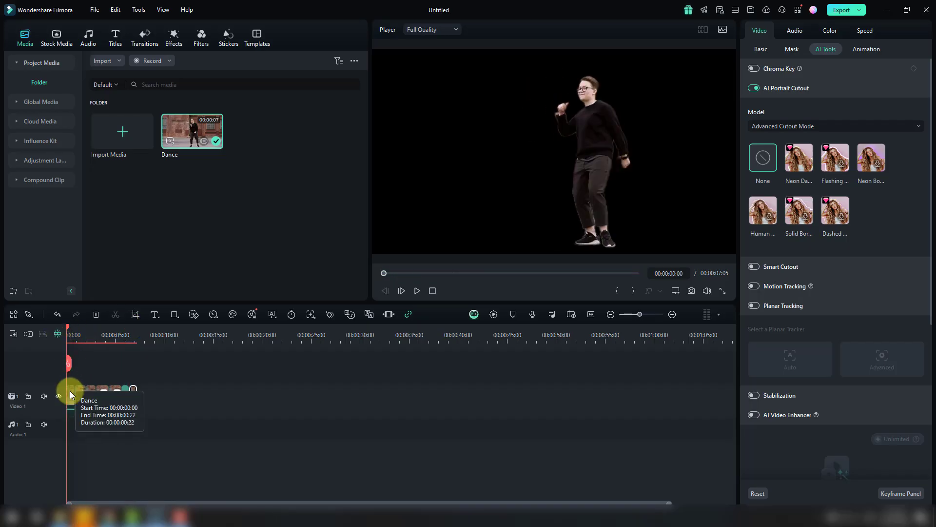
click(71, 395)
click(800, 181)
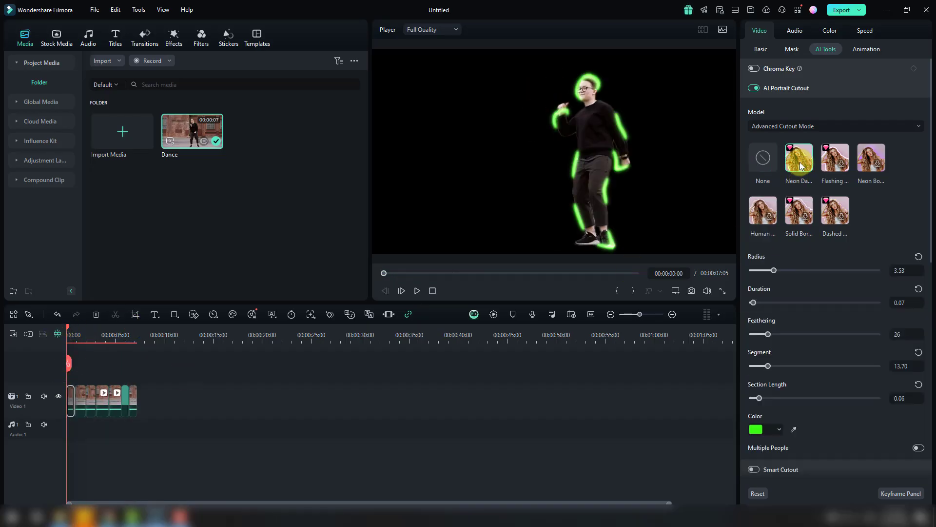
click(417, 291)
click(417, 291)
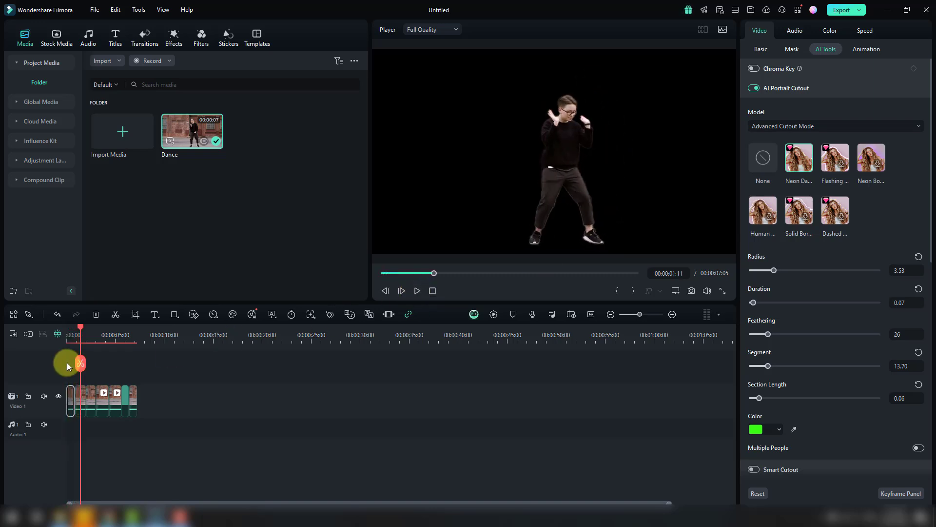
Step: Give the second Dance piece the Flashing glow outline and play it back
drag(80, 328, 180, 360)
key(shift+z)
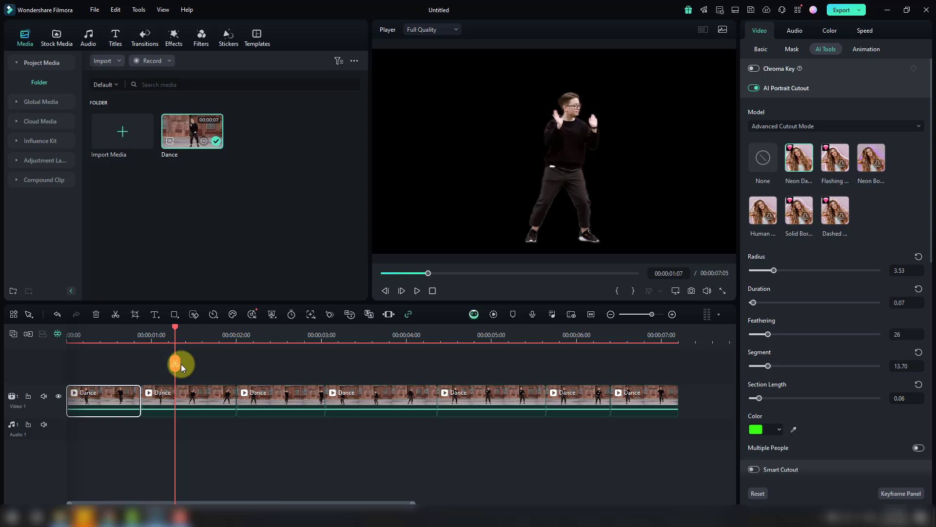
click(188, 396)
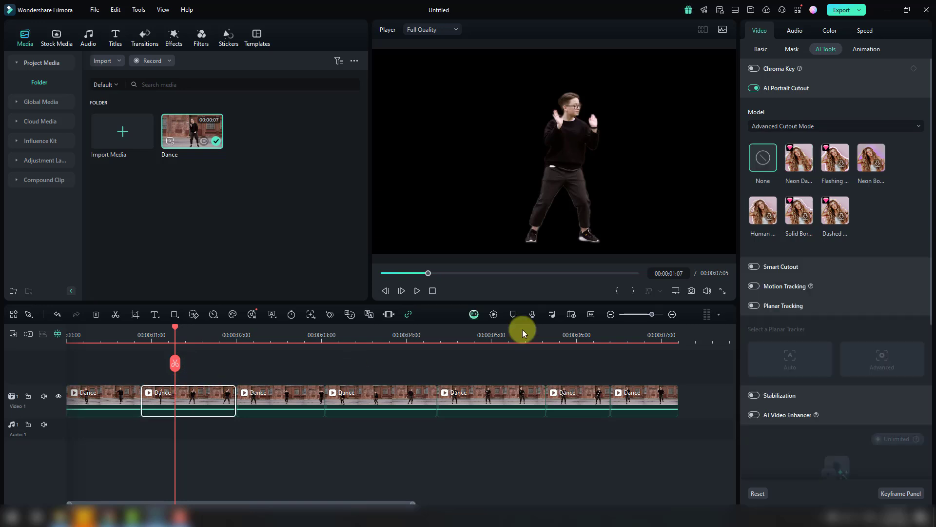
click(845, 167)
click(420, 291)
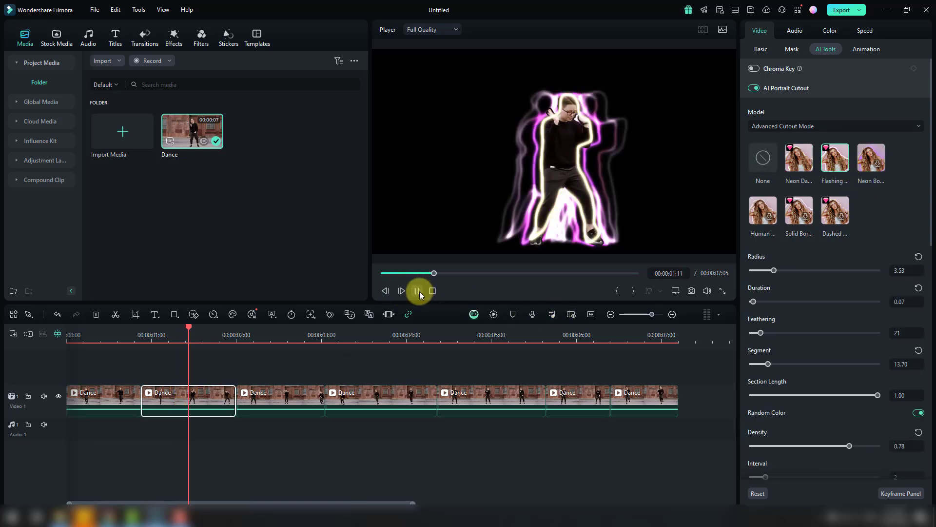
Step: Apply a Solid Border white outline to another Dance piece and play it
click(873, 162)
click(770, 222)
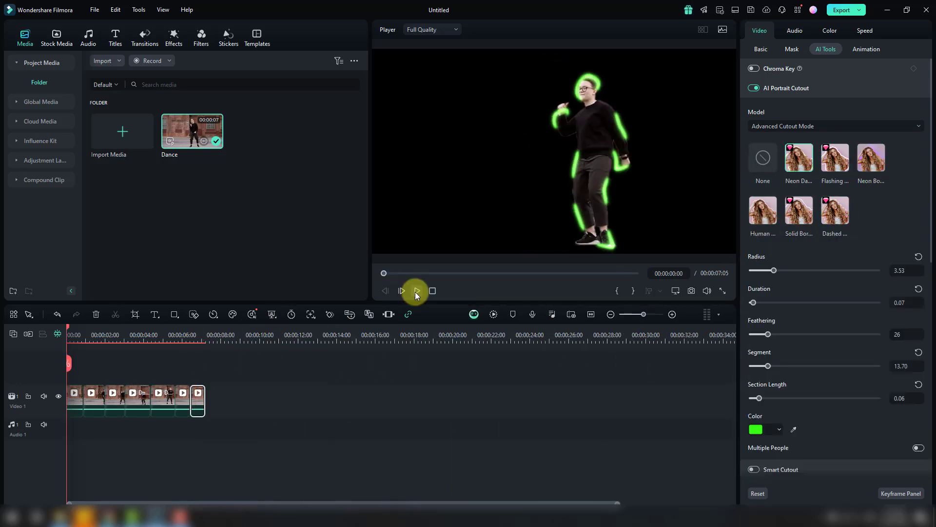
click(417, 290)
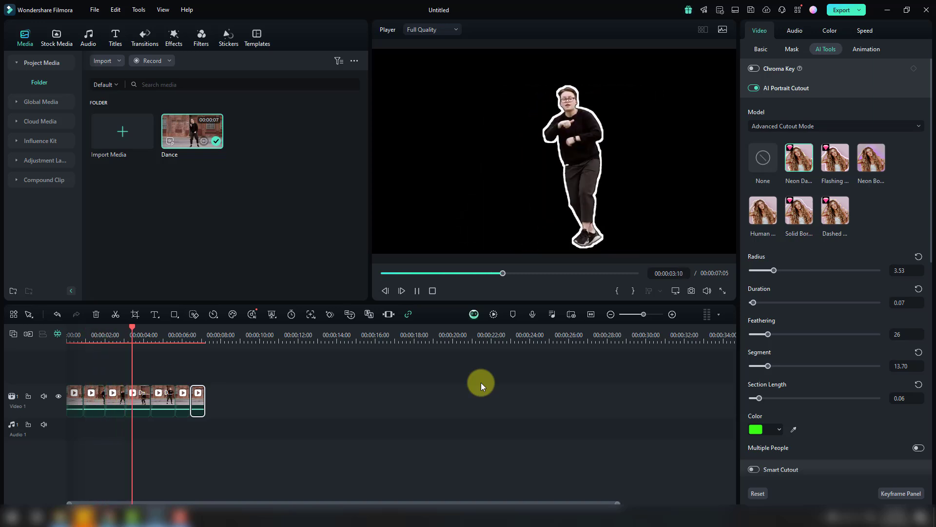
Step: Tune the first piece's Neon Dance sliders: Radius 2.25, Duration 0.62, Feathering 86, Section Length 0.51
click(481, 382)
drag(195, 329, 73, 354)
click(77, 398)
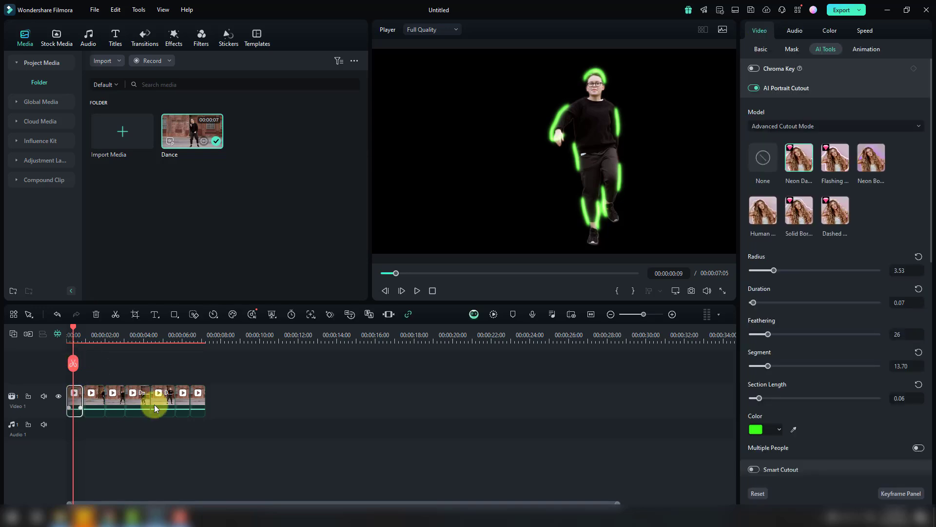
mouse_move(774, 269)
mouse_down()
mouse_move(788, 270)
mouse_move(766, 271)
mouse_up()
drag(754, 302, 767, 302)
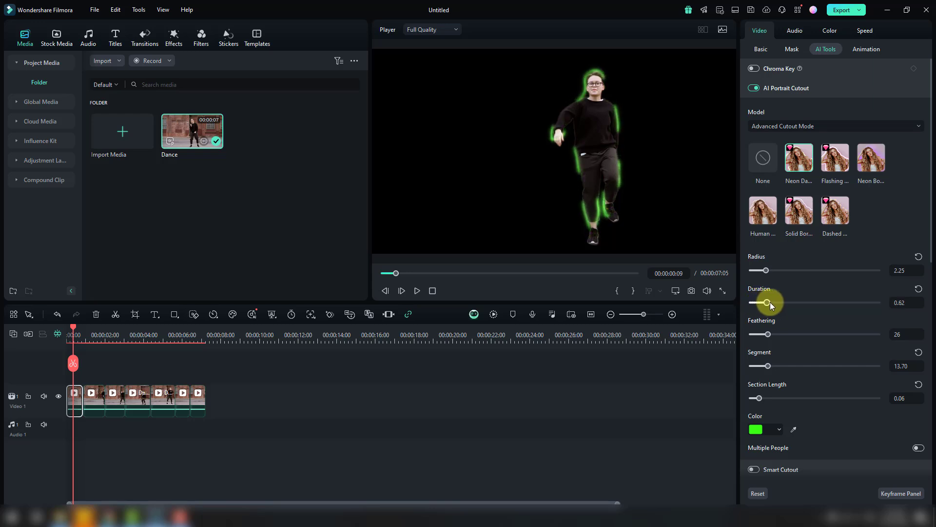
drag(768, 334, 773, 366)
drag(759, 396, 816, 392)
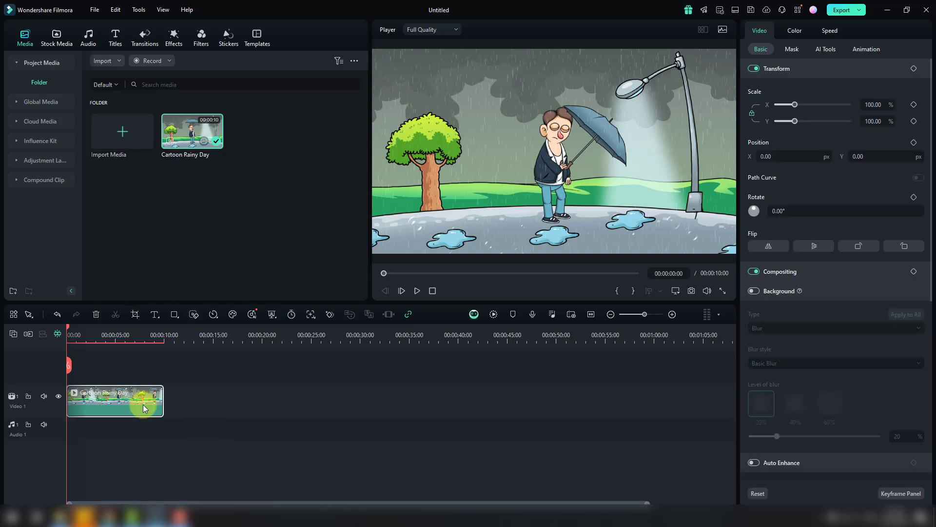
Step: Generate 'rainy' sound effects with the AI Sound Effect generator in the Audio library
click(88, 35)
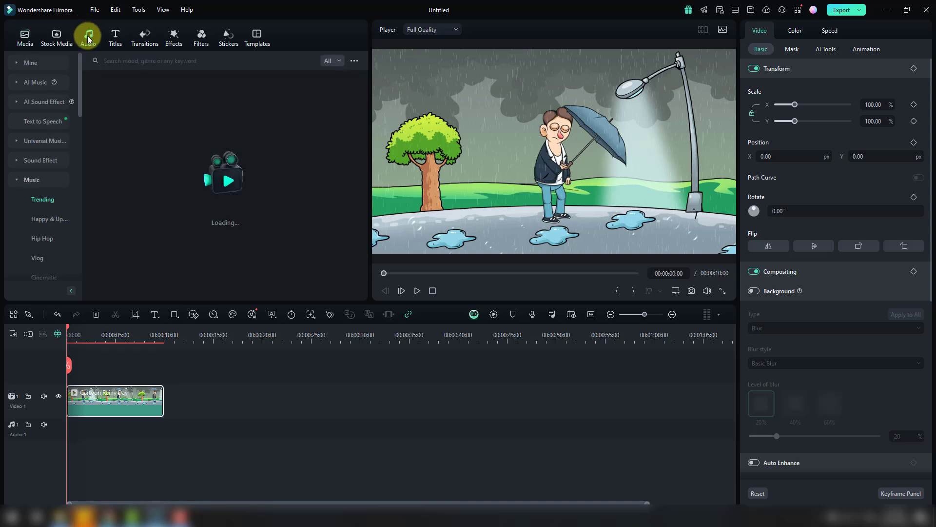
click(18, 106)
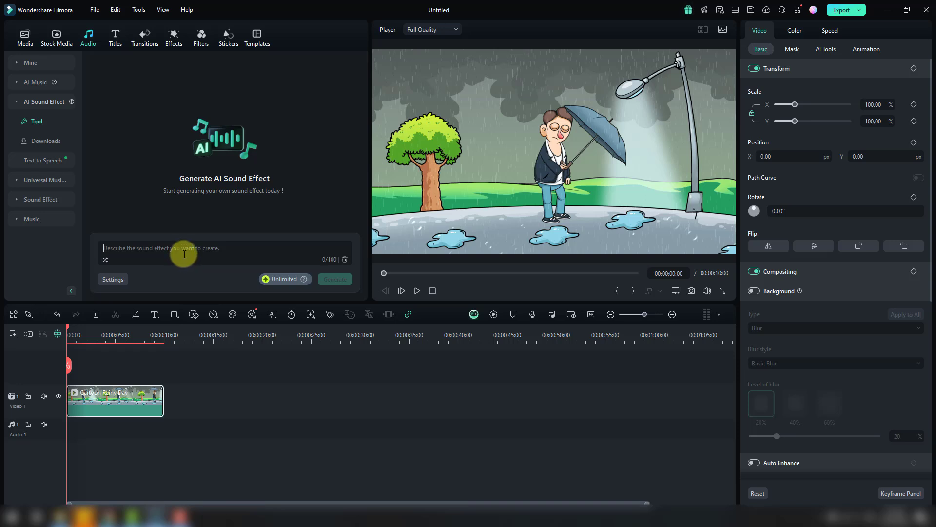
text(rainy)
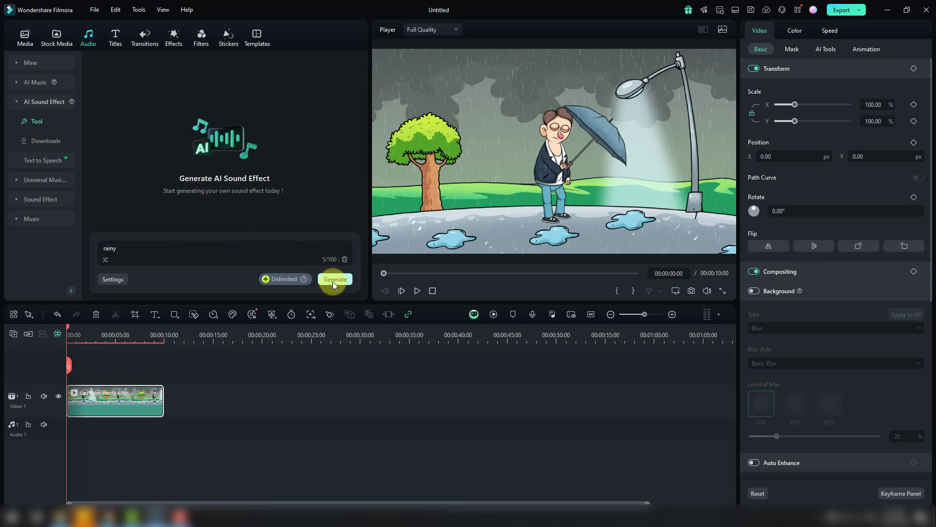
click(333, 280)
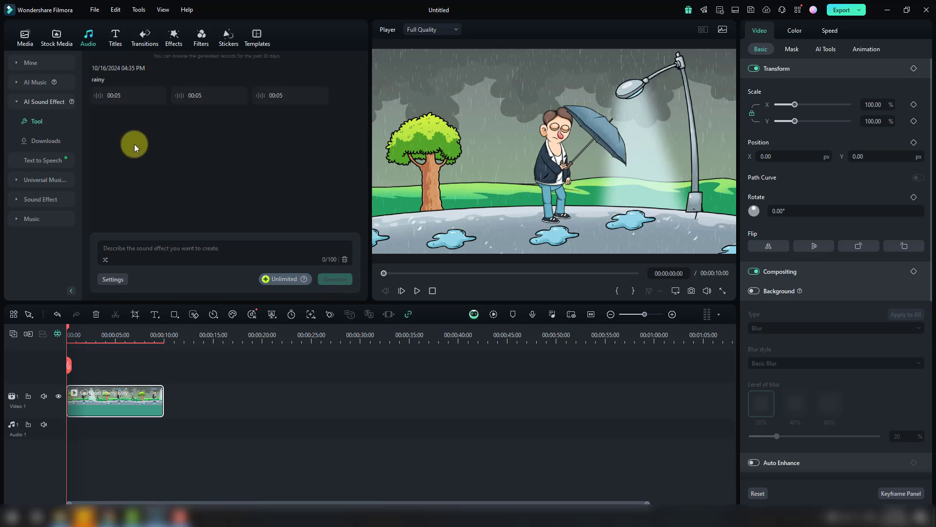
Step: Add the second rainy sound to Audio 1 beneath the cartoon clip and rewind to start
click(207, 95)
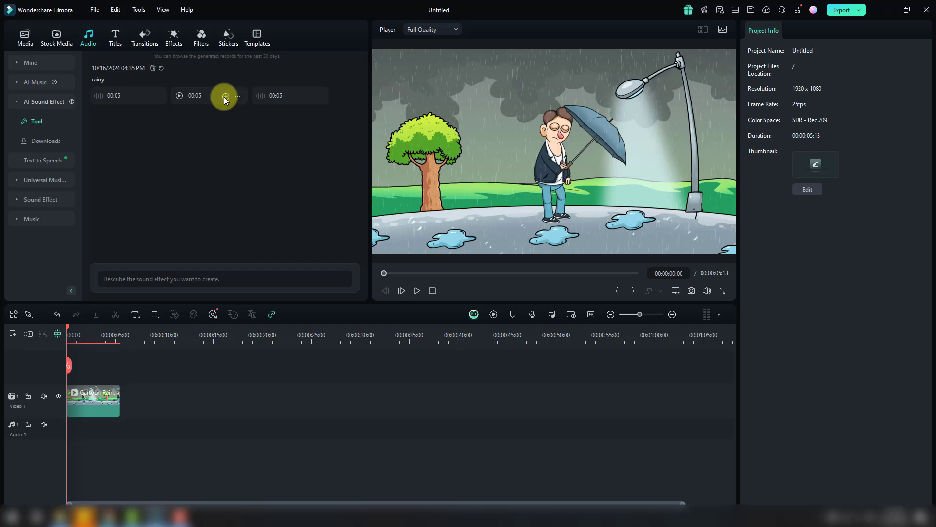
click(225, 96)
drag(111, 323, 68, 324)
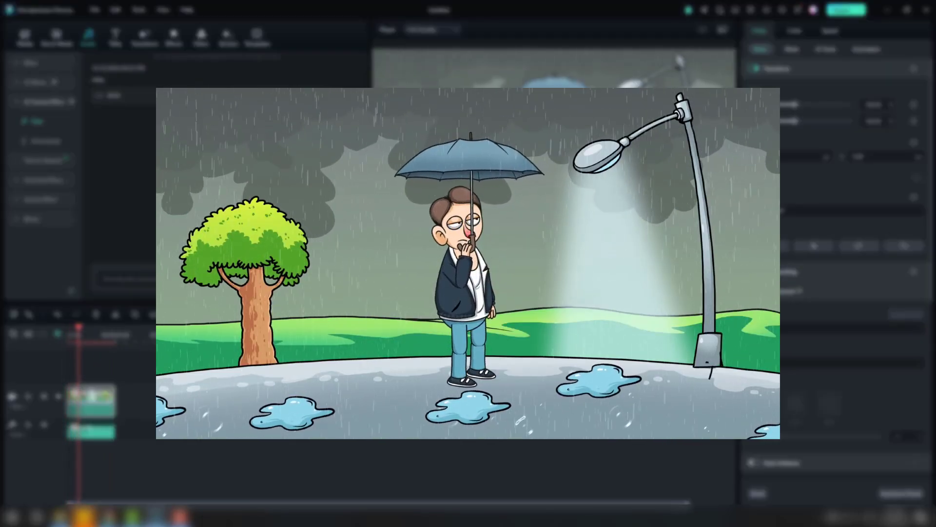
Step: Stop the rain scene preview after hearing its new sound
click(415, 292)
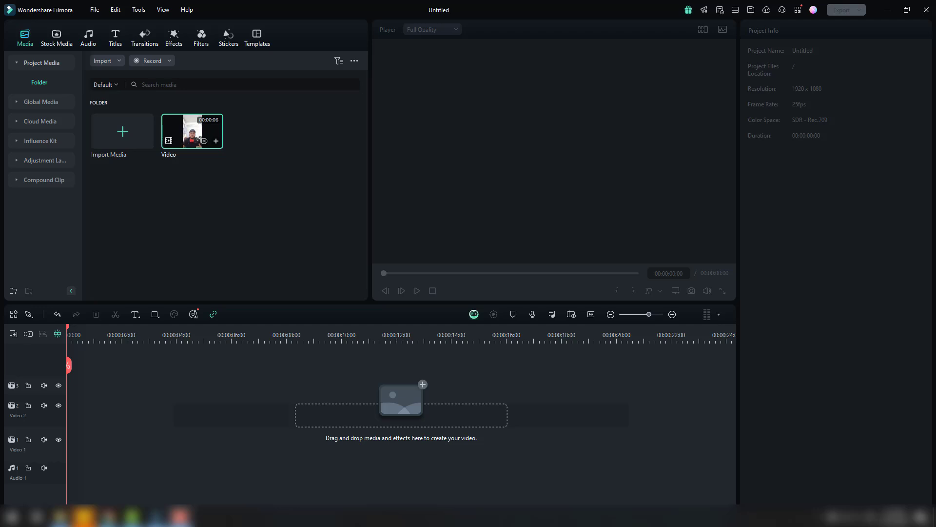
Step: Place the talking-head Video clip on Video 1 and play it from the start
click(216, 141)
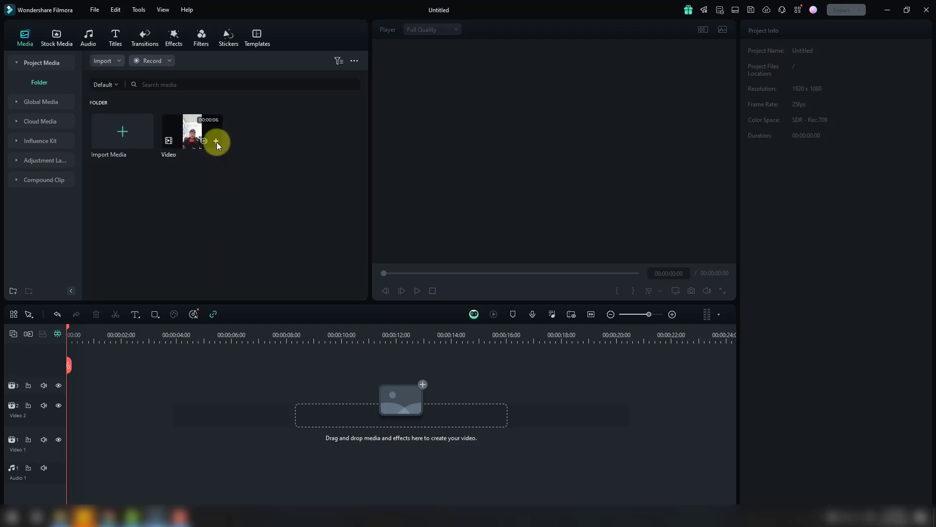
click(217, 142)
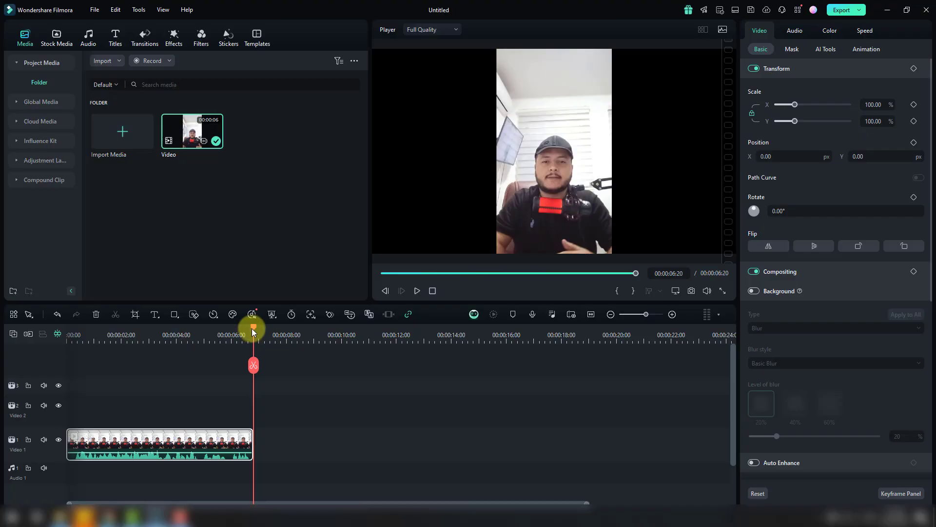
drag(251, 328, 59, 339)
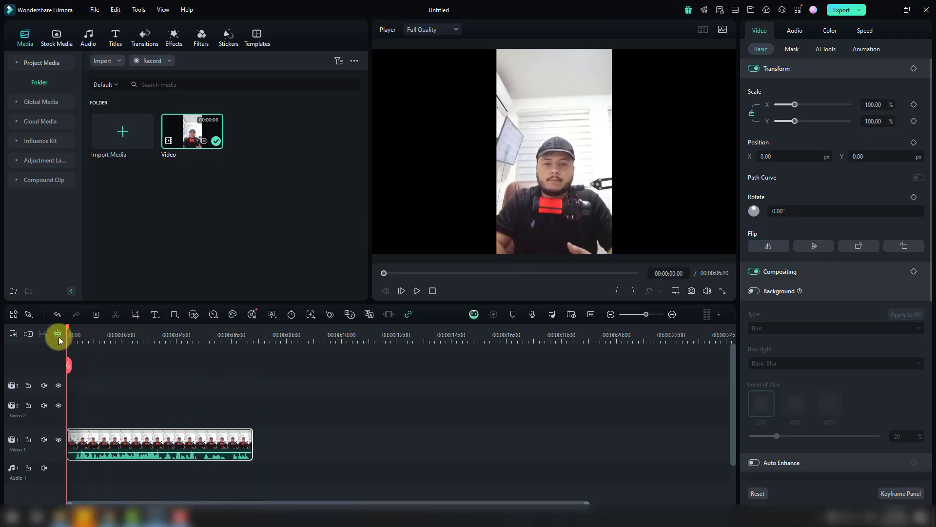
click(417, 291)
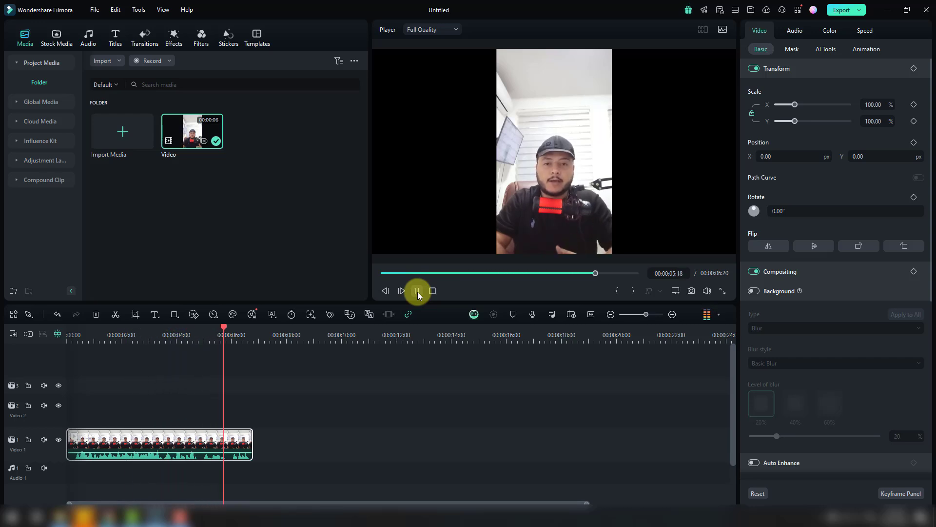
click(204, 436)
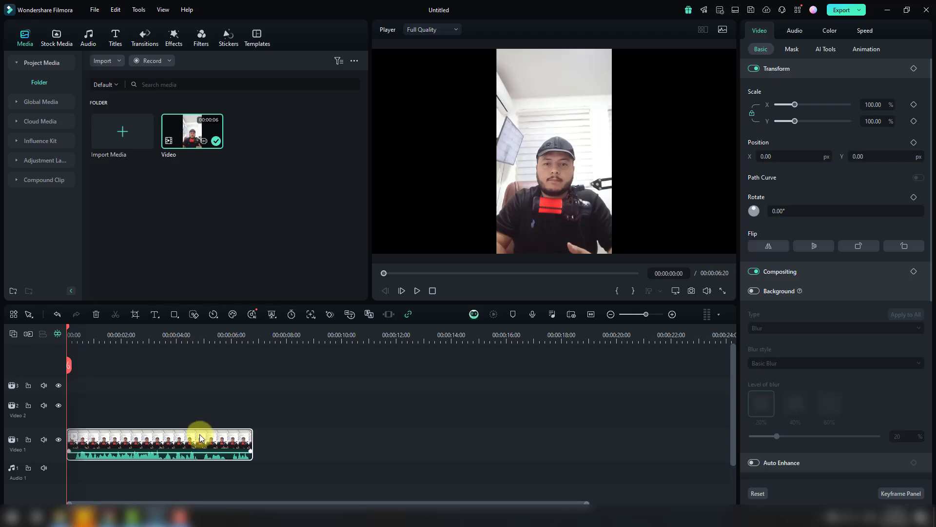
right_click(199, 436)
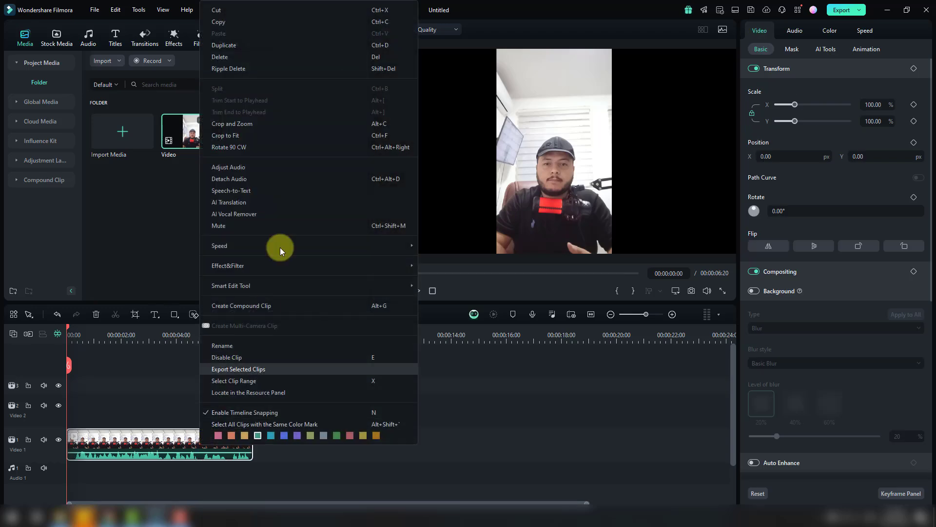
Step: Run AI Translation on the clip from English (US) to French (France)
click(233, 202)
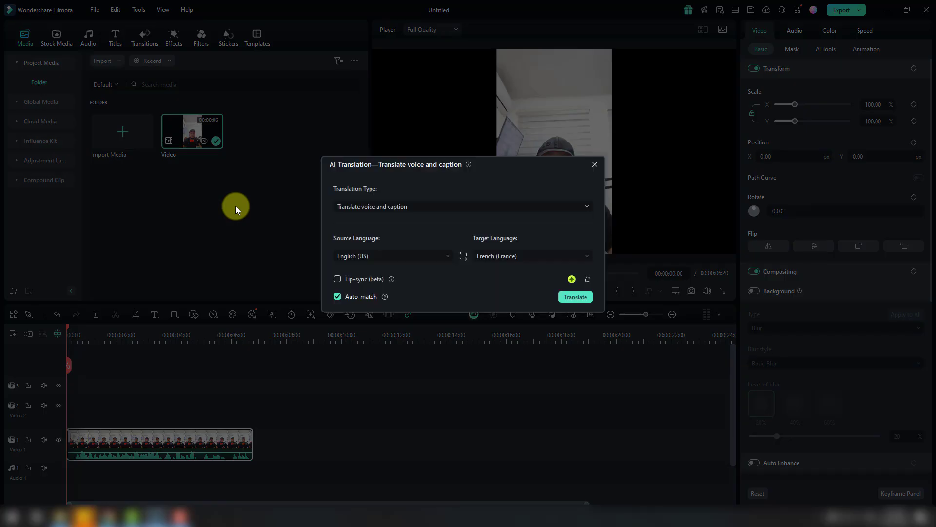
click(382, 254)
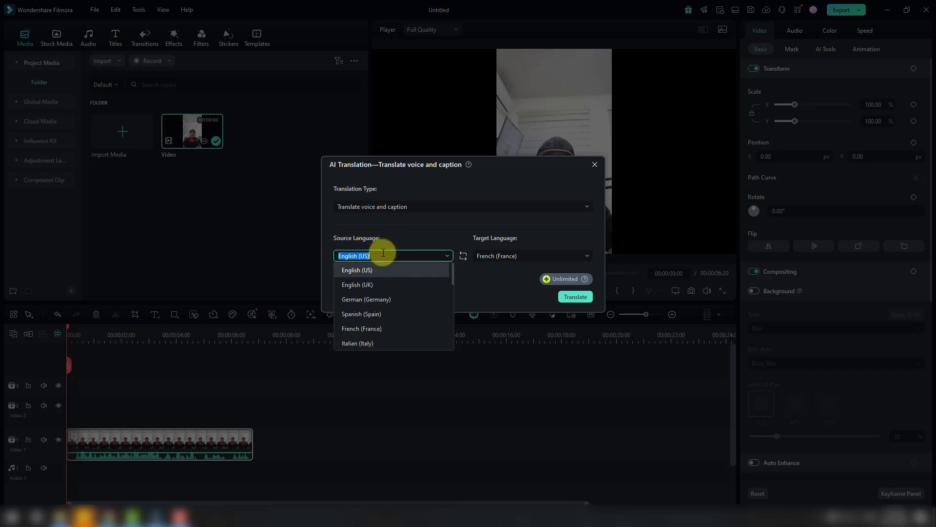
click(352, 271)
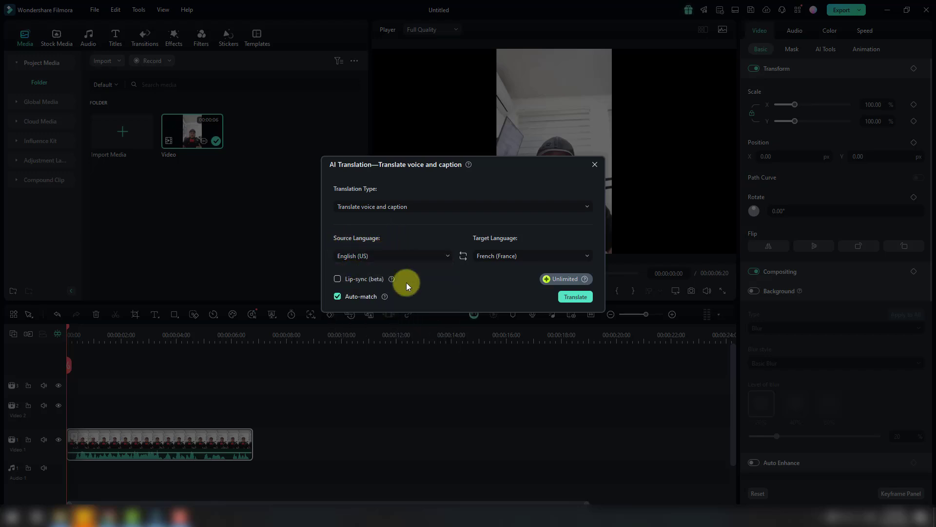
click(489, 259)
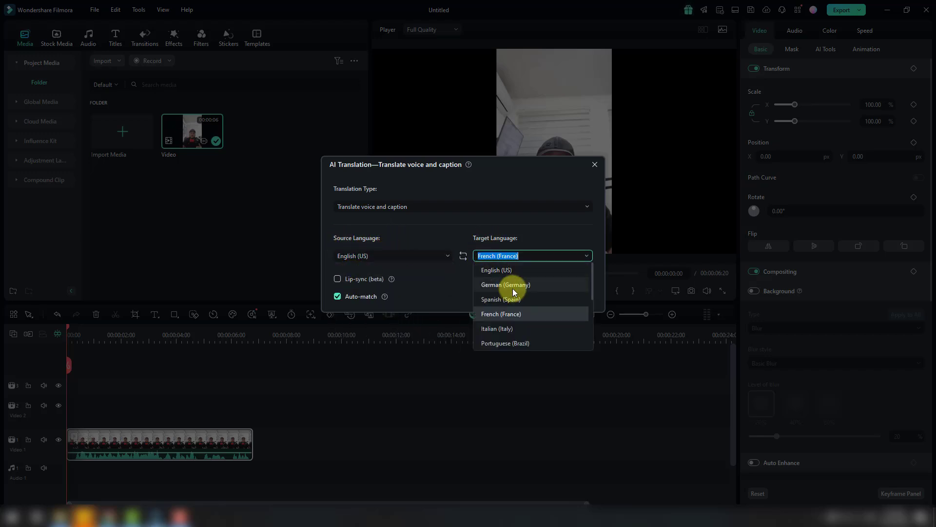
click(499, 316)
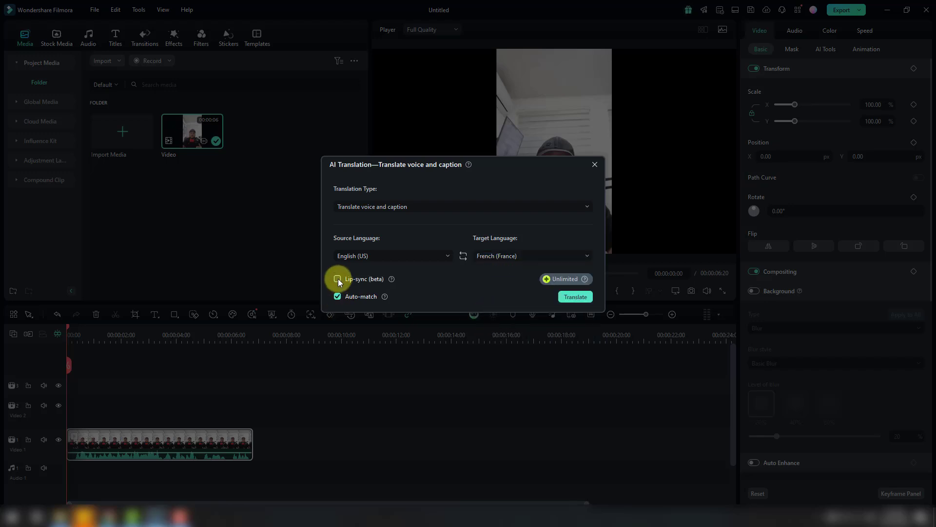
click(571, 299)
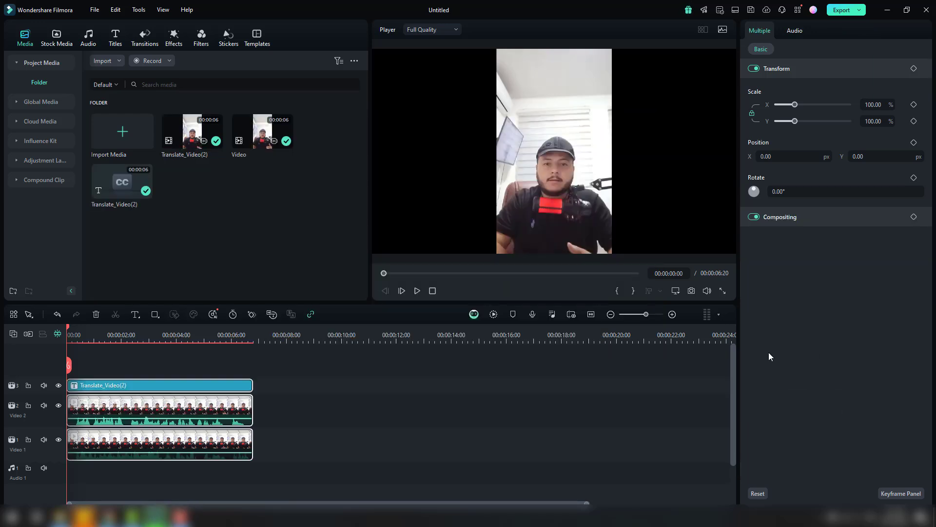
Step: Watch the French translated clip, then add Video to a new 1920 x 1080 25fps timeline
click(414, 293)
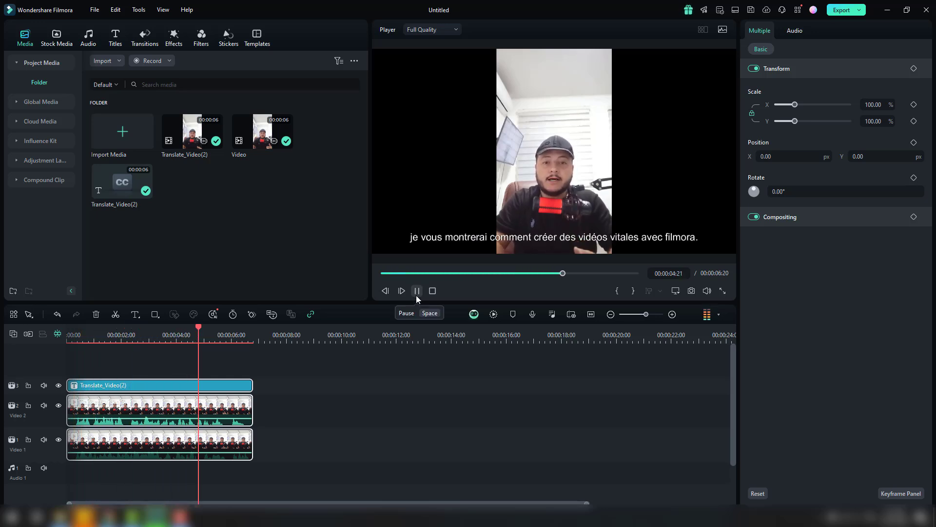
click(417, 295)
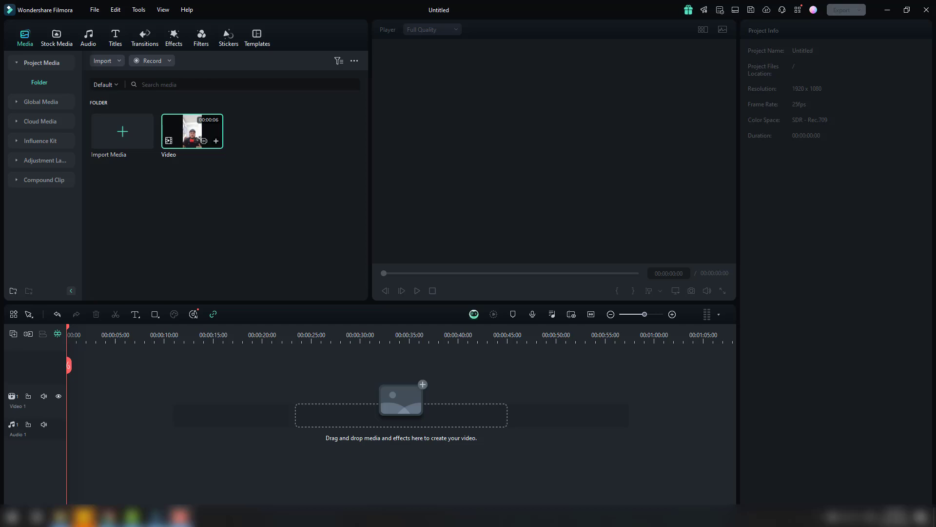
click(216, 141)
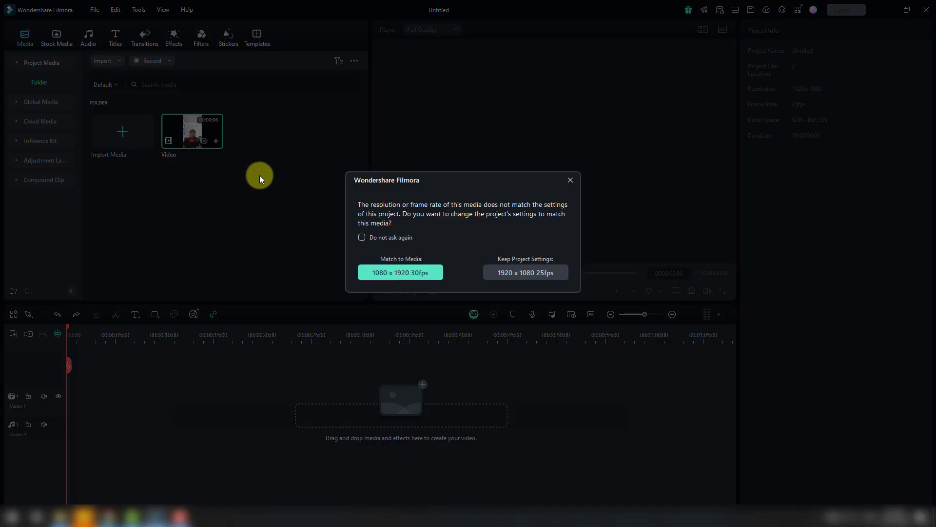
click(487, 269)
right_click(107, 406)
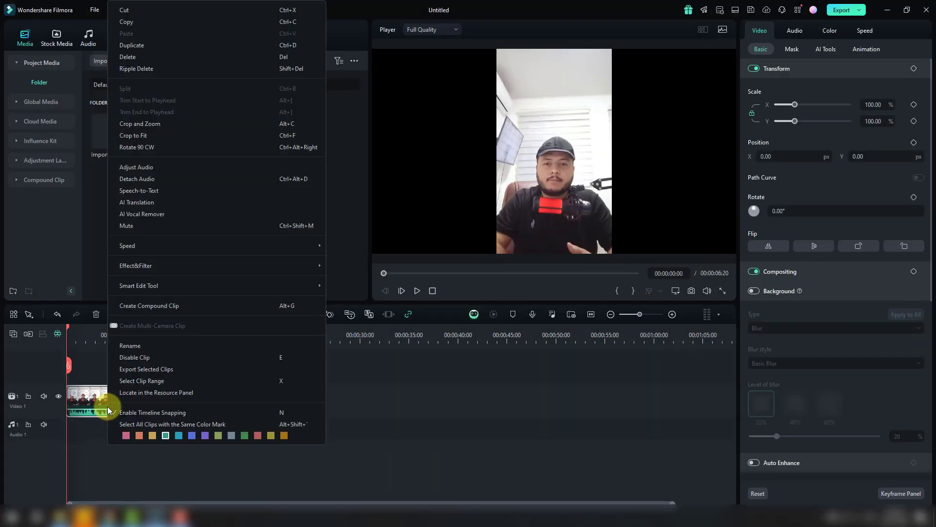
Step: Generate English (US) Speech-to-Text subtitles with No Translation as an SRT track
click(158, 194)
click(403, 148)
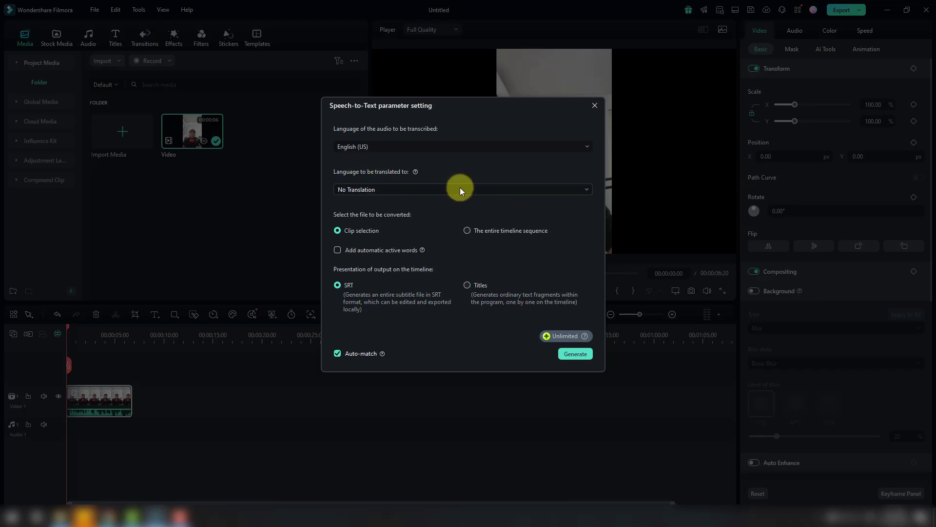
click(466, 188)
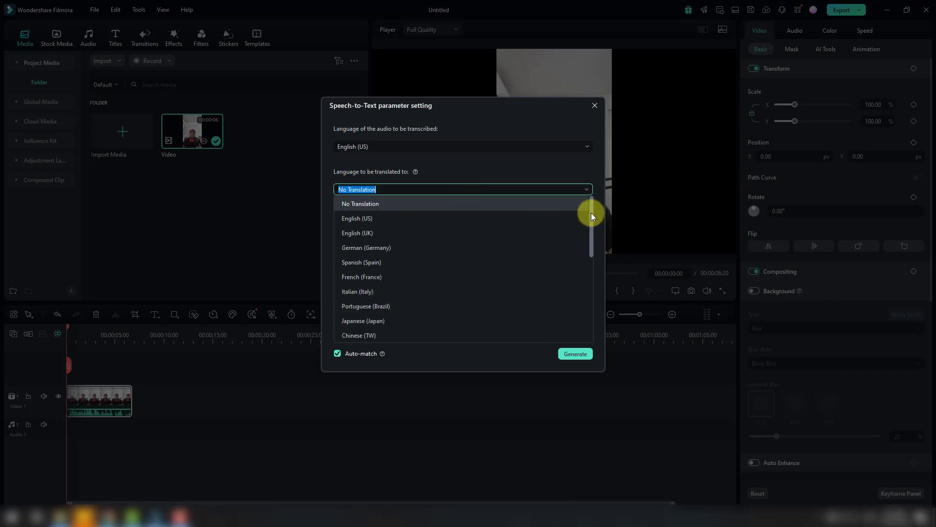
mouse_move(591, 212)
mouse_down()
mouse_move(587, 305)
mouse_move(590, 209)
mouse_up()
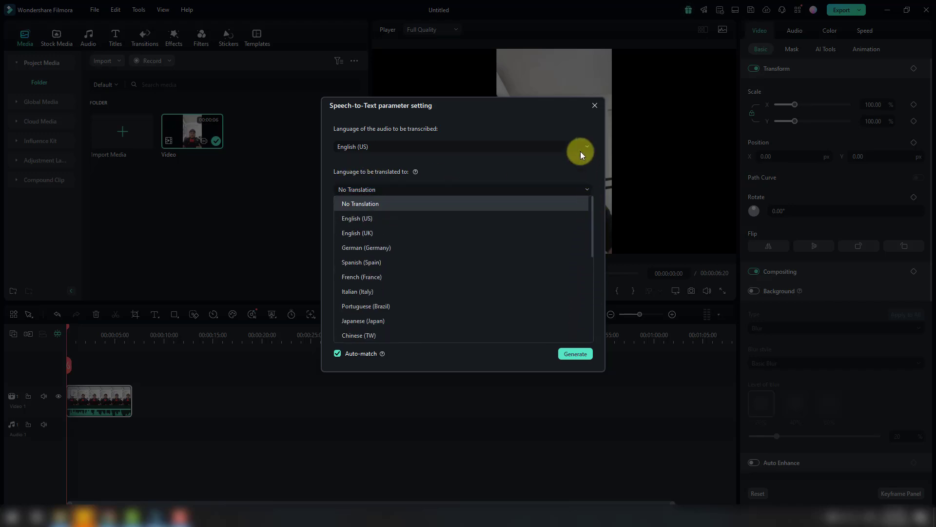
click(548, 165)
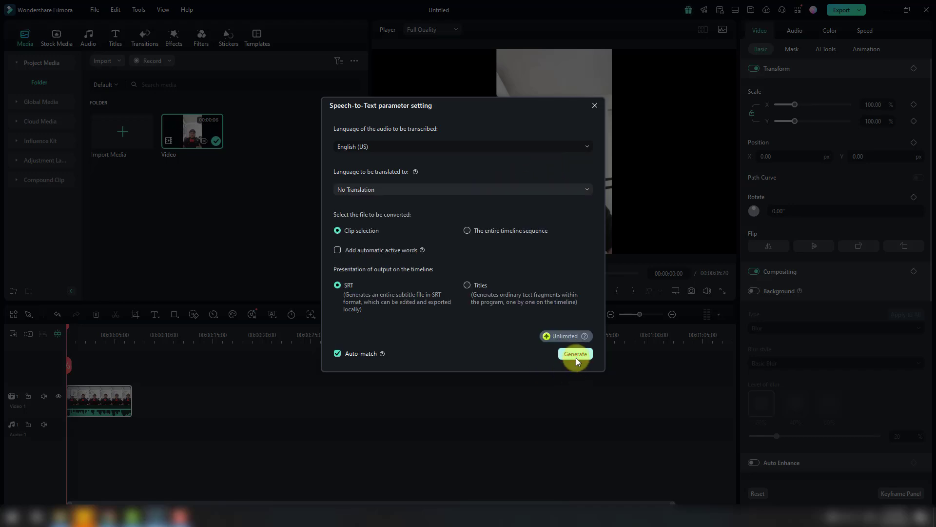
click(576, 359)
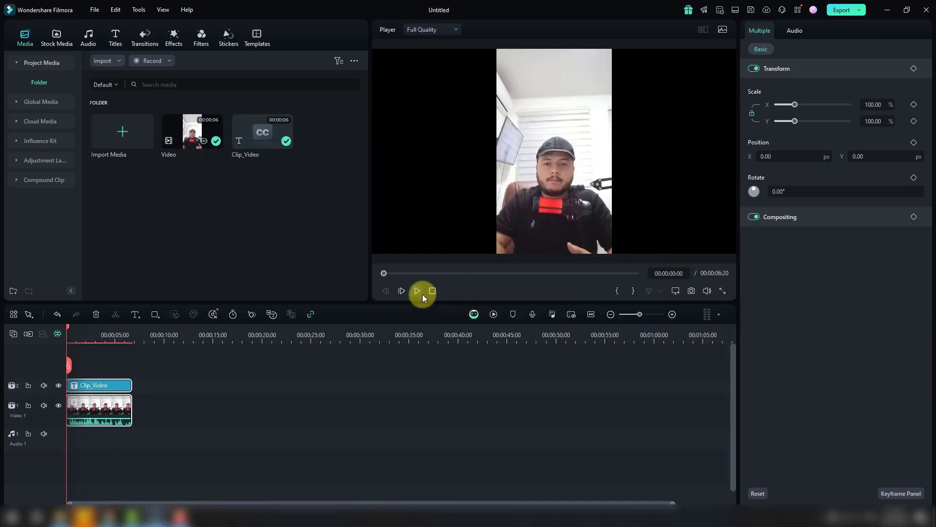
Step: Play the clip to check the caption 'Hey guys, welcome to my new video.' and select it
click(419, 292)
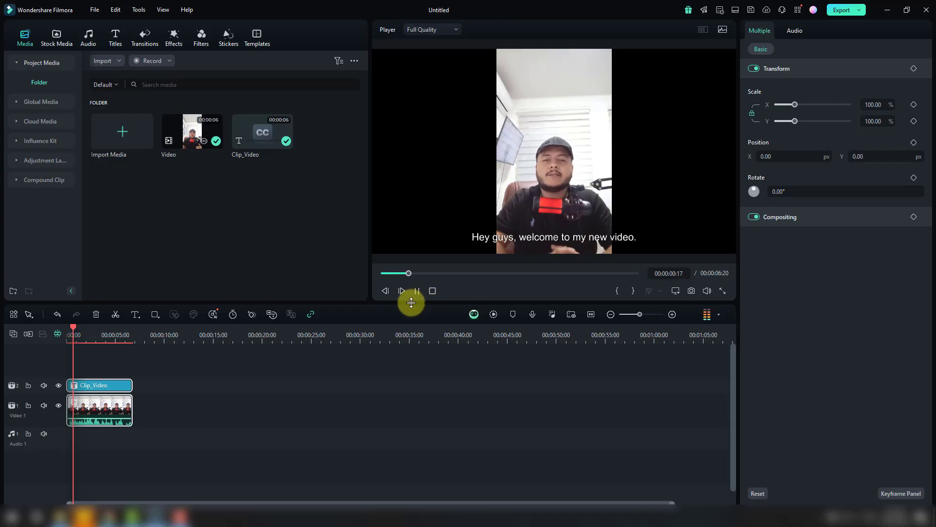
click(417, 292)
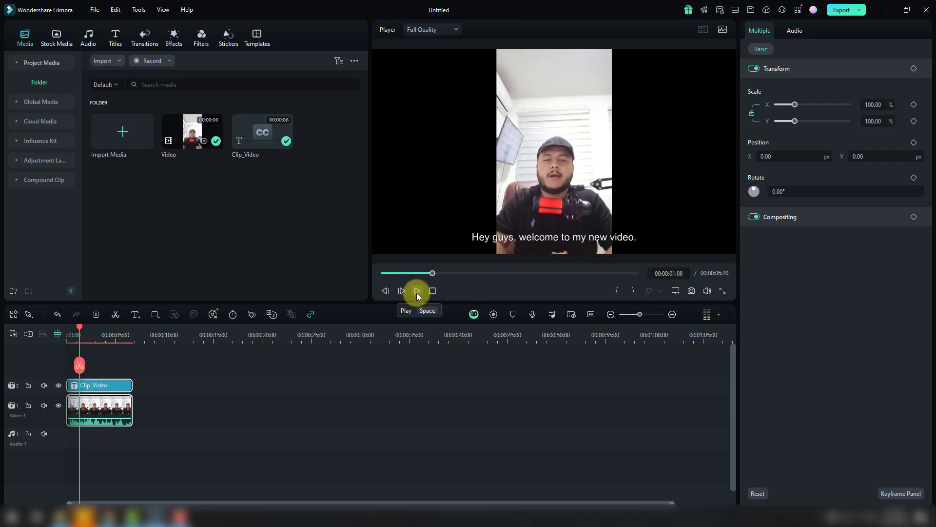
click(477, 248)
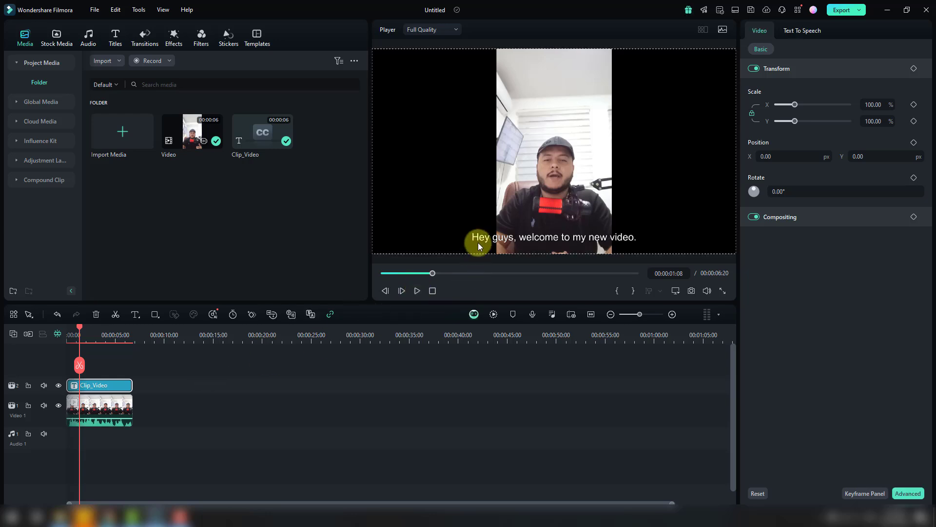
Step: In Edit Subtitle File, replace 'guys' with 'friends' in the first subtitle line
double_click(109, 389)
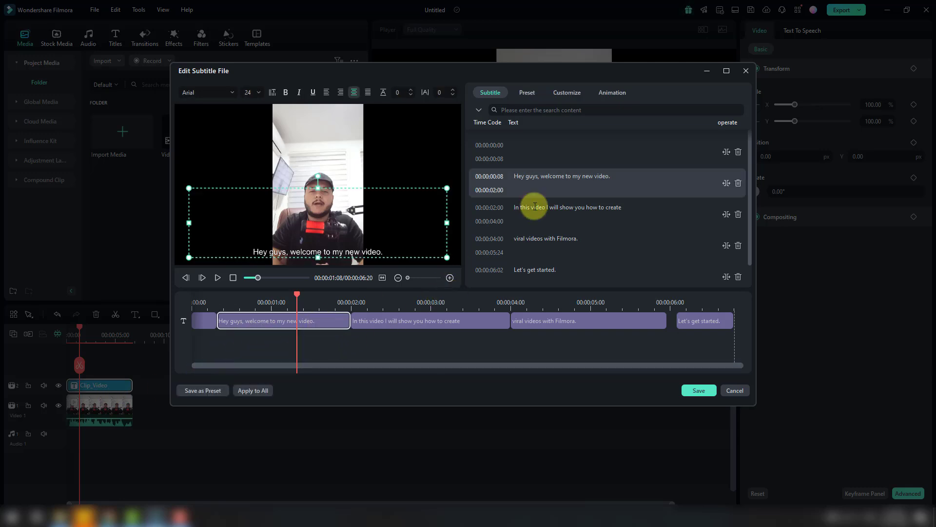
click(560, 181)
click(521, 178)
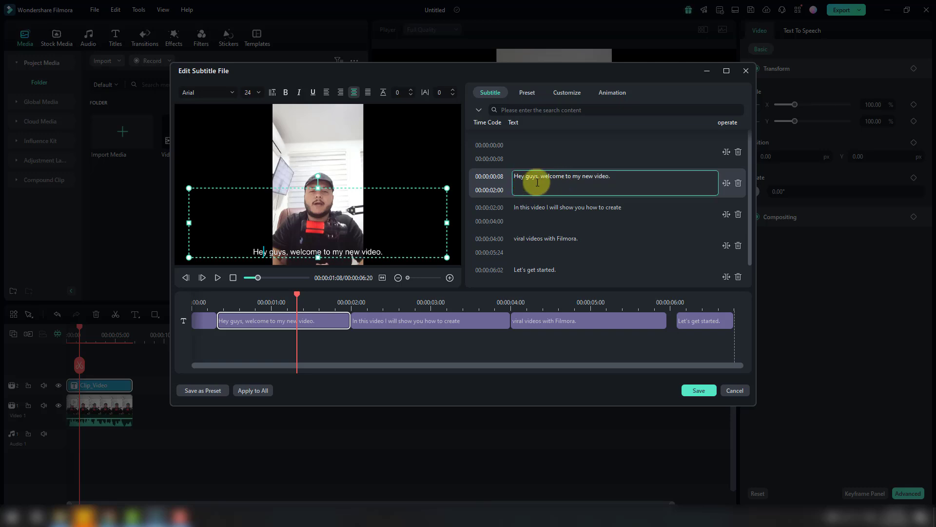
double_click(532, 176)
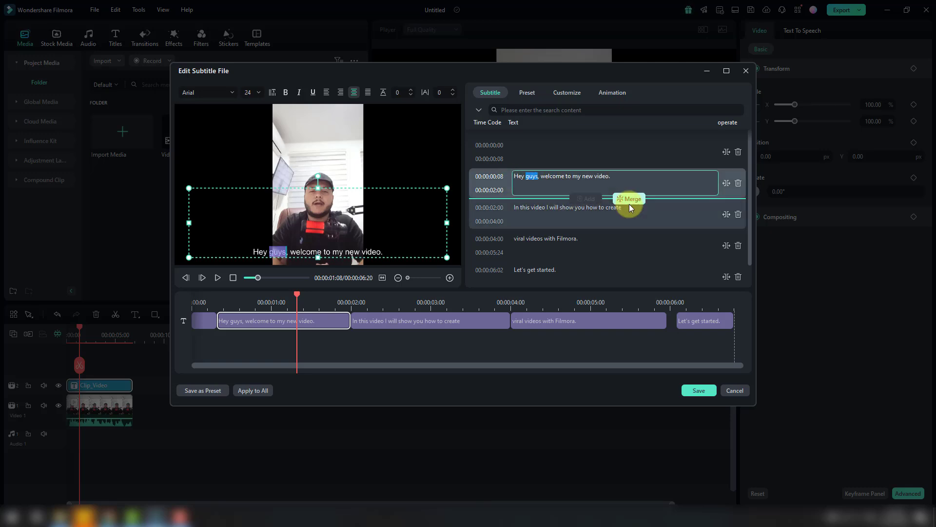
text(f)
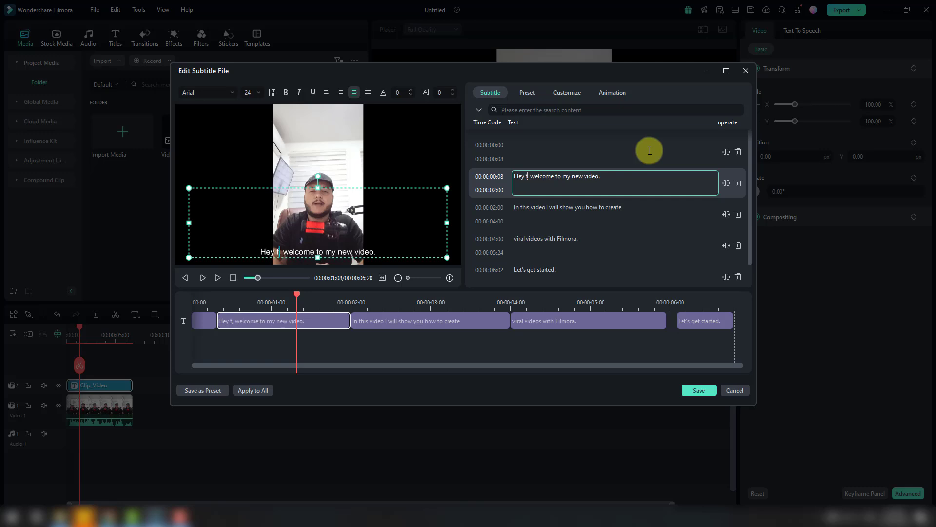
text(riends)
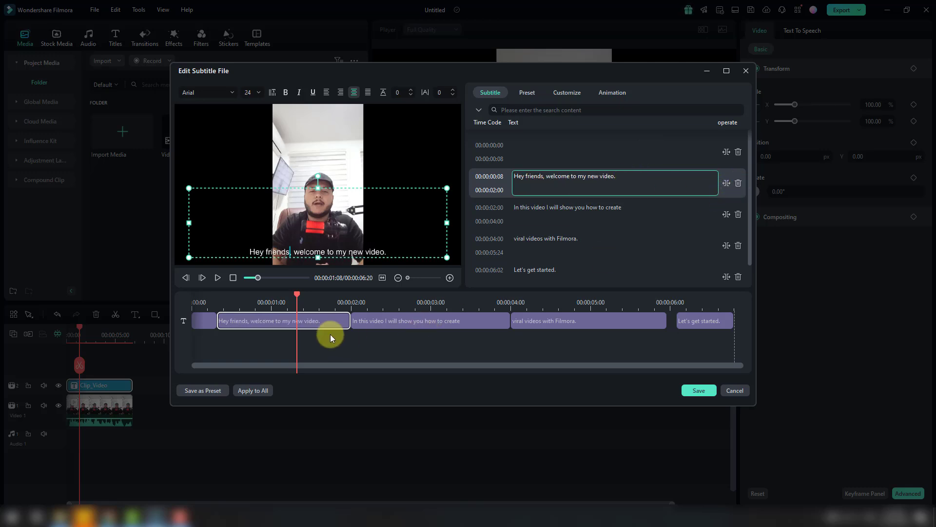
Step: Apply a yellow preset style to each of the four subtitle lines, from the first through 'Let's get started.'
click(528, 94)
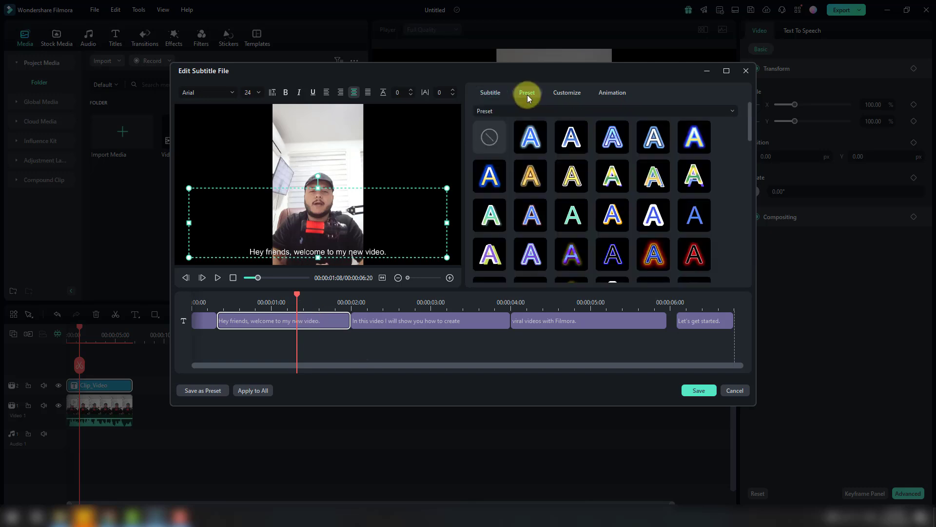
click(579, 179)
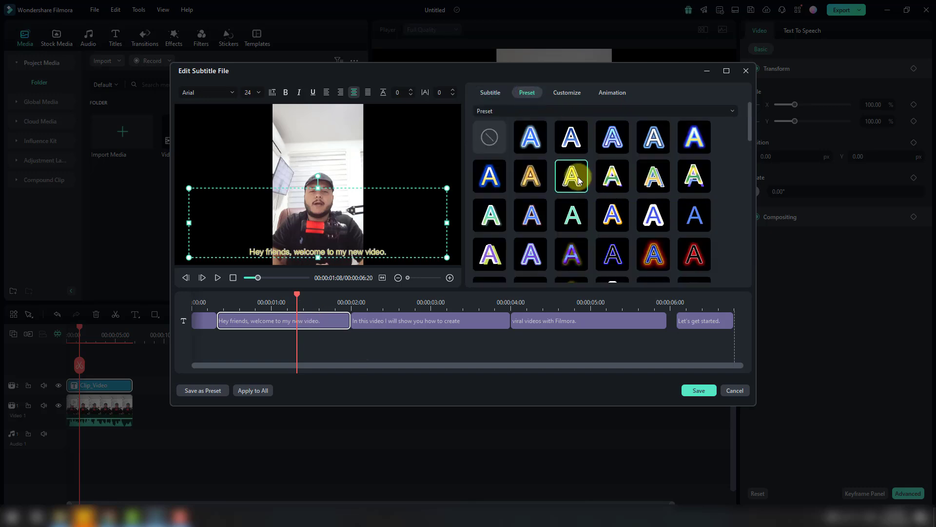
scroll(612, 233, down, 2)
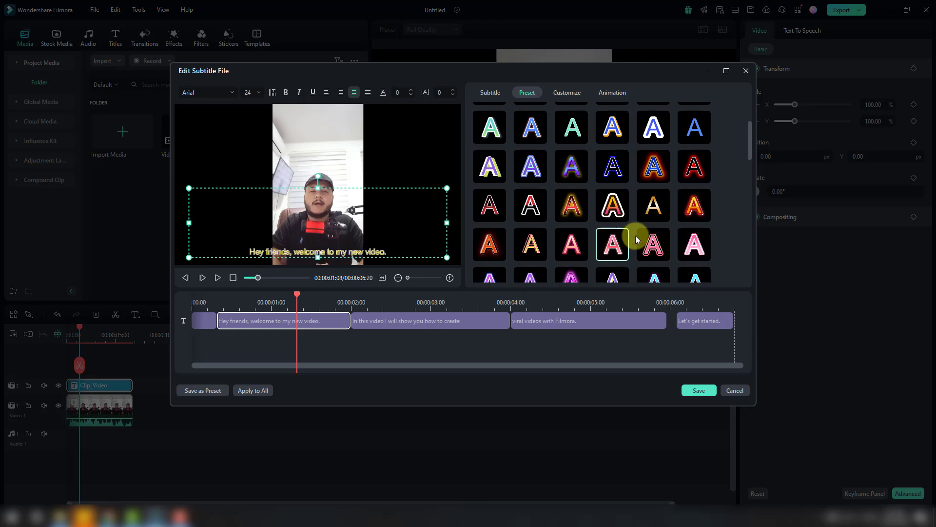
click(692, 203)
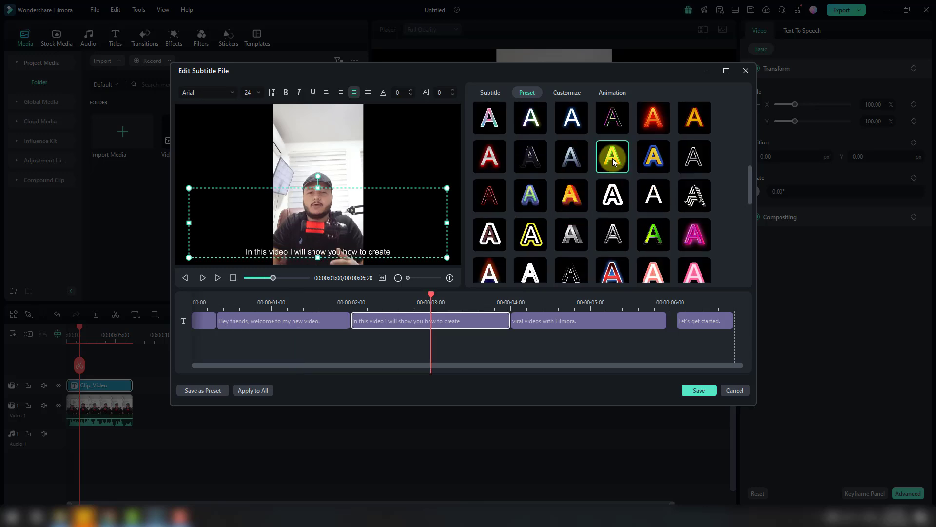
click(560, 319)
click(612, 157)
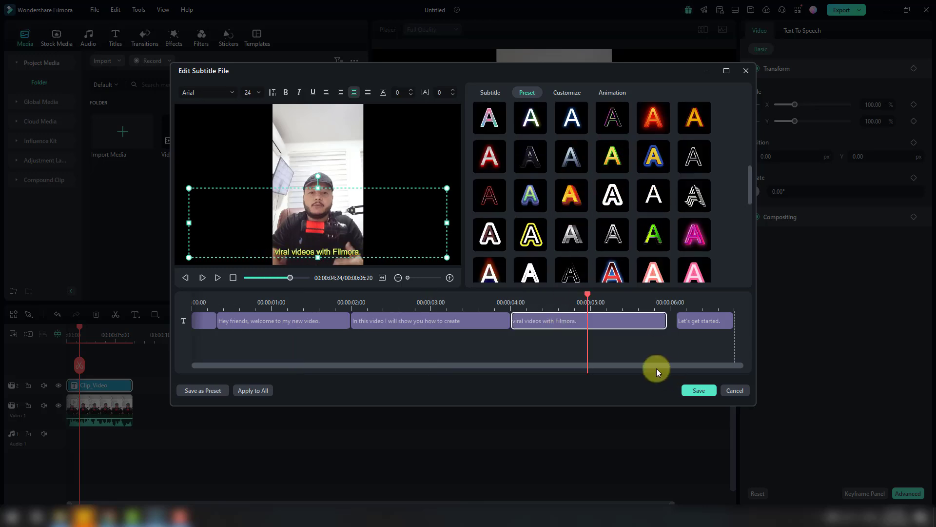
click(686, 322)
click(613, 192)
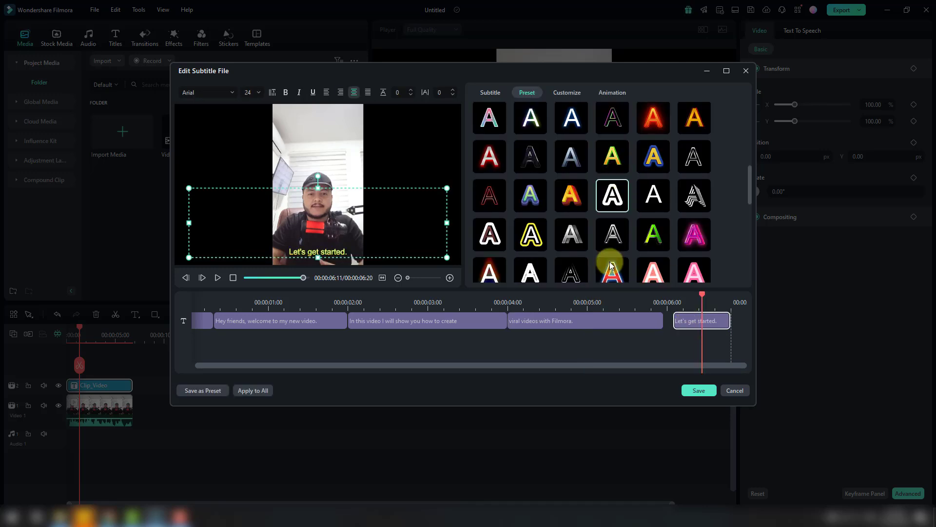
drag(702, 297, 272, 325)
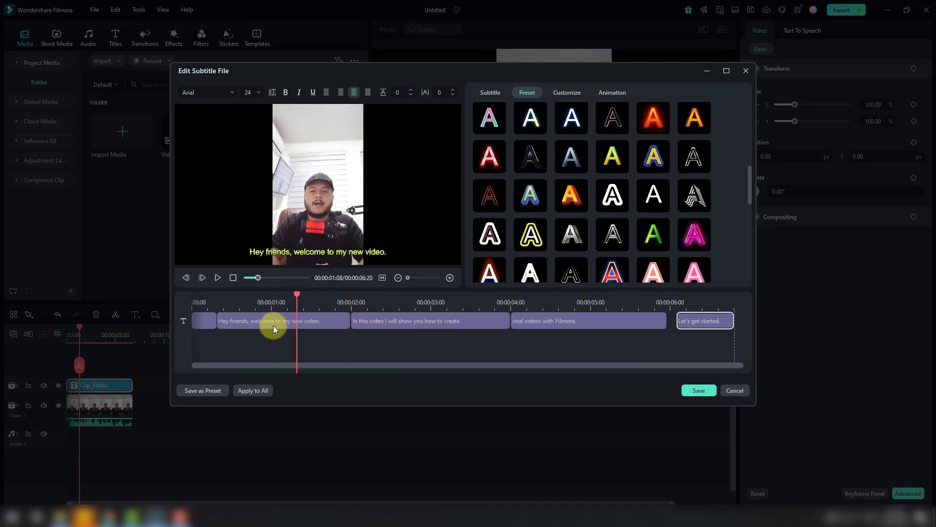
click(230, 322)
Step: In the Customize settings, toggle a gradient fill on and back off for the subtitle text
click(569, 98)
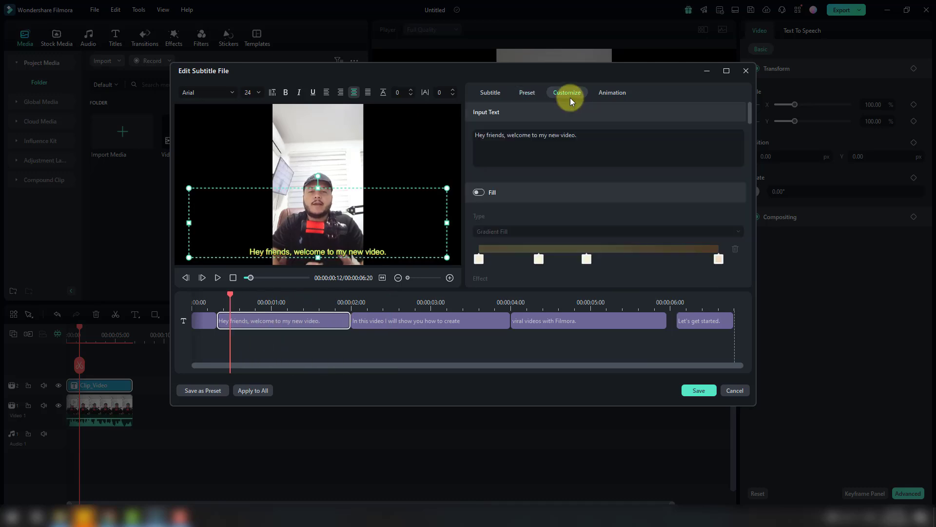
drag(577, 135, 477, 130)
key(Right)
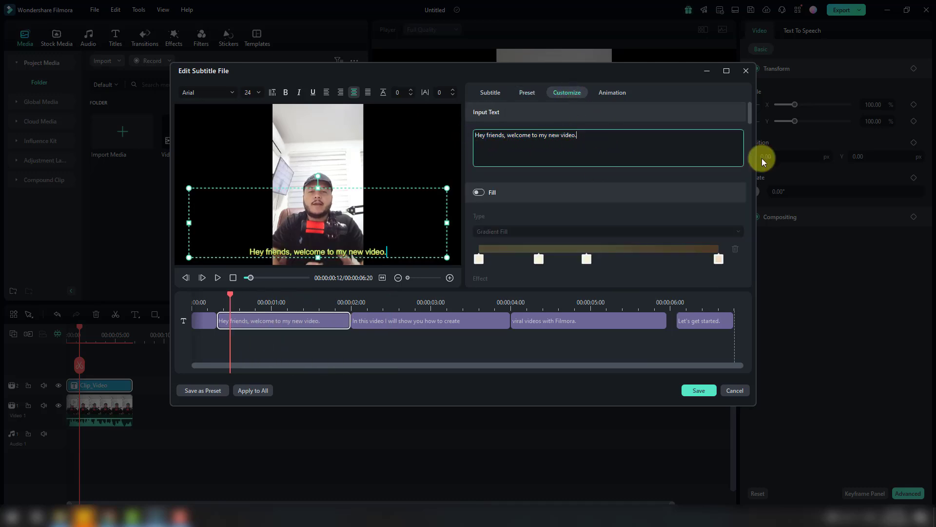
scroll(750, 124, down, 1)
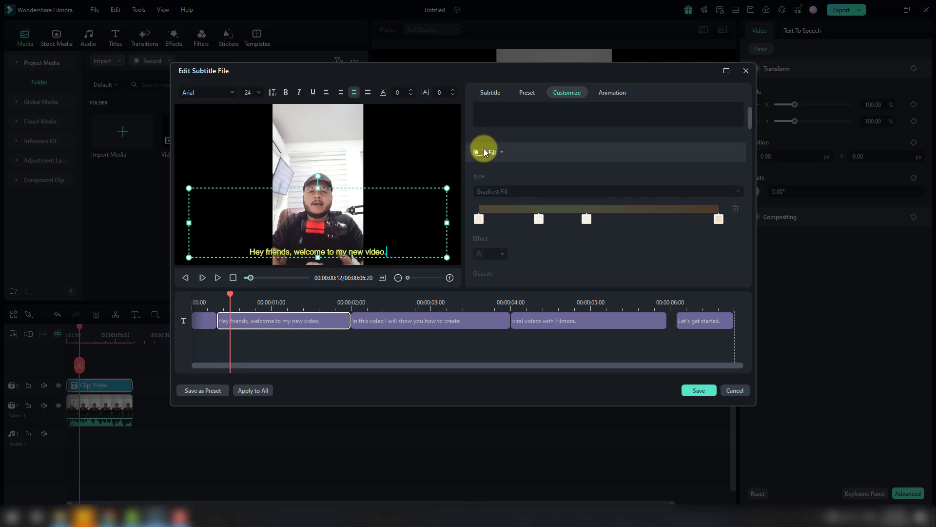
click(479, 152)
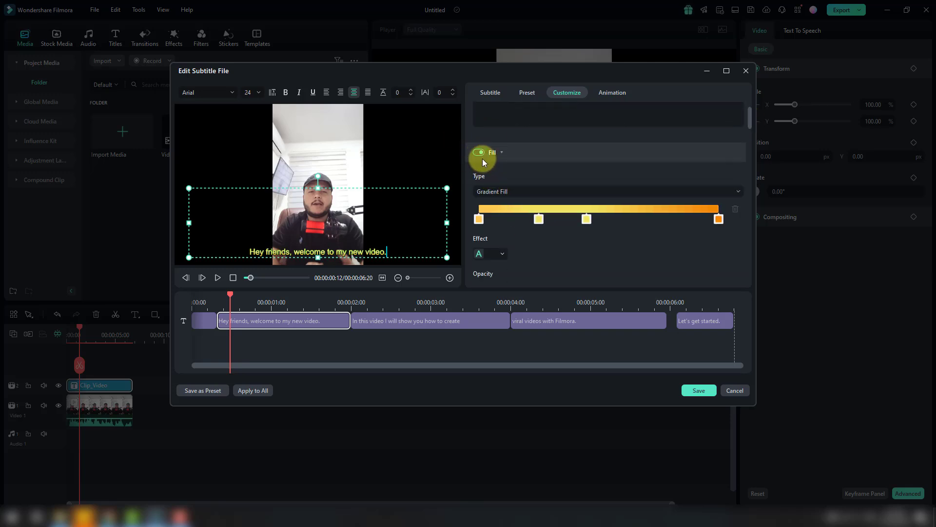
click(480, 154)
Step: Raise the subtitle outline thickness to 3 and save the subtitle edits to the project
drag(749, 125, 749, 163)
drag(481, 223, 511, 217)
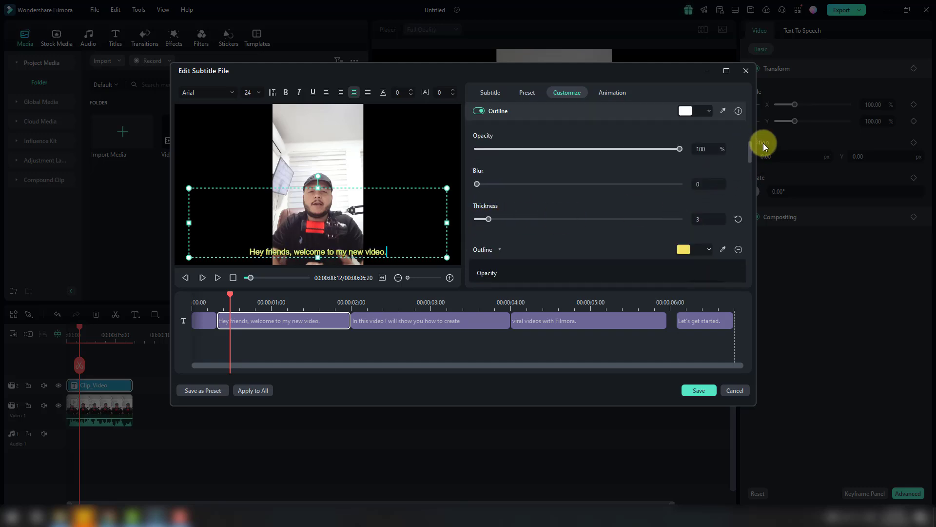
click(699, 390)
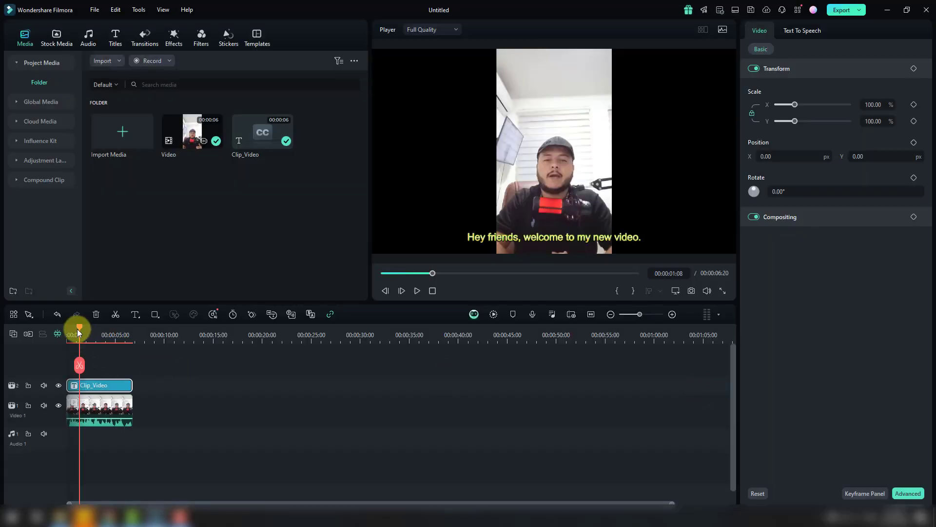
Step: Play the clip full screen to preview the yellow speech-to-text captions
key(alt+Return)
key(space)
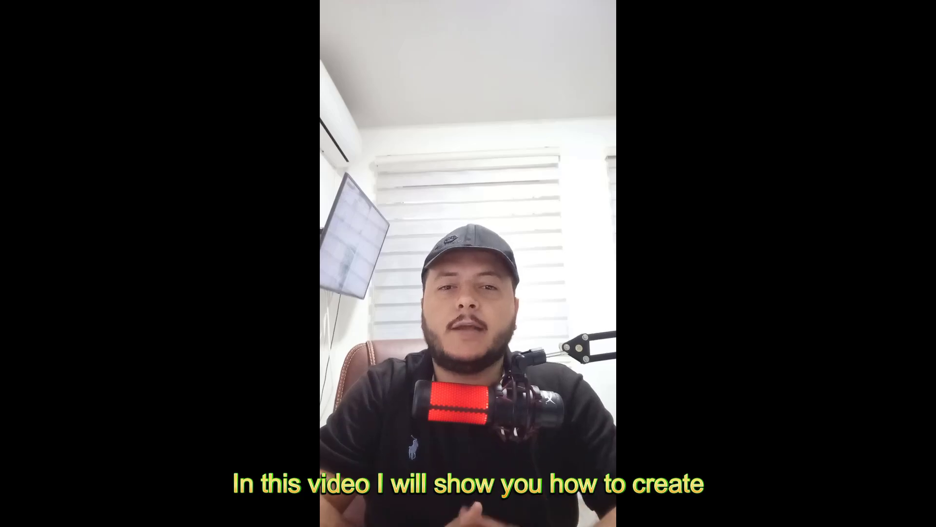
mouse_move(898, 466)
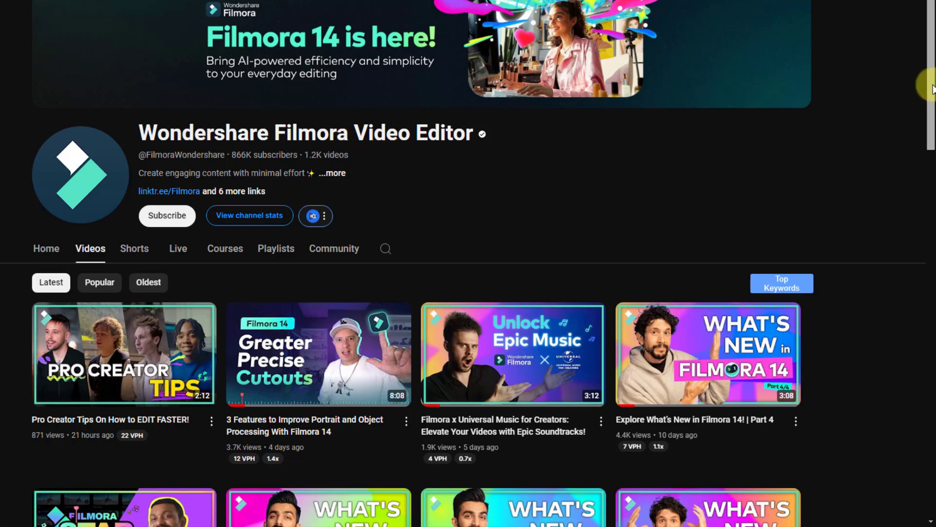
Step: Subscribe to the Wondershare Filmora Video Editor YouTube channel and scroll down through its Videos grid
scroll(931, 88, down, 3)
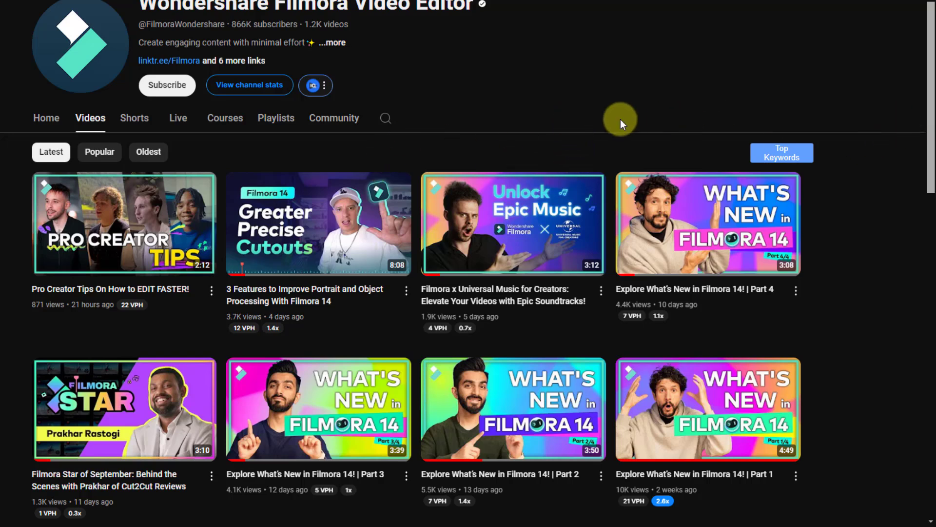
click(166, 88)
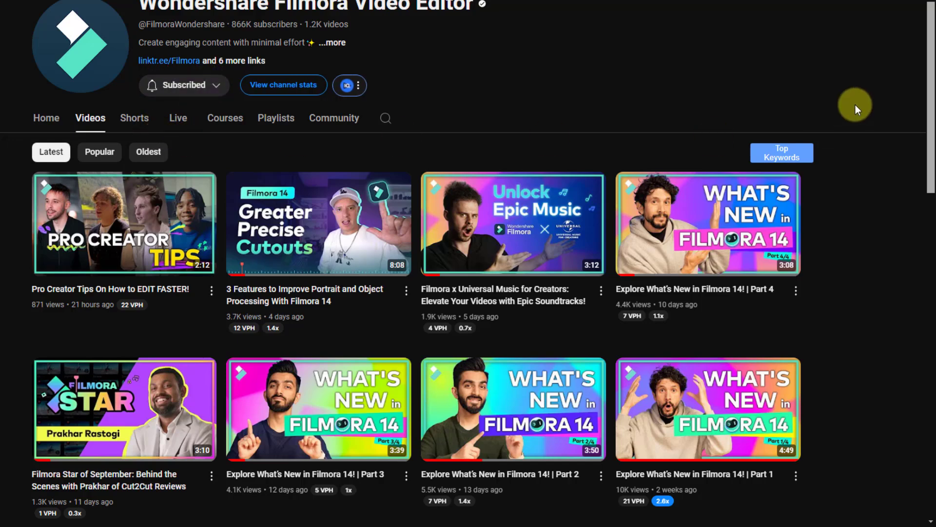
scroll(903, 103, down, 5)
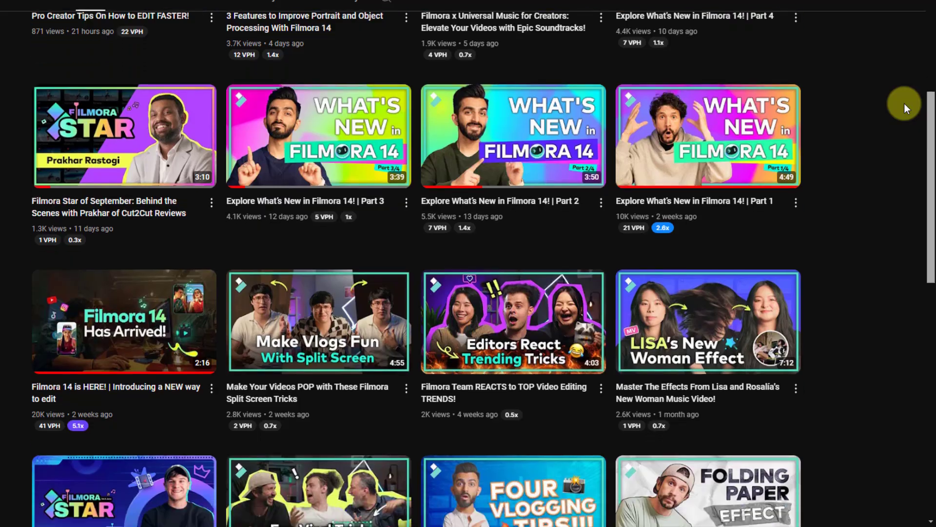
scroll(904, 103, down, 14)
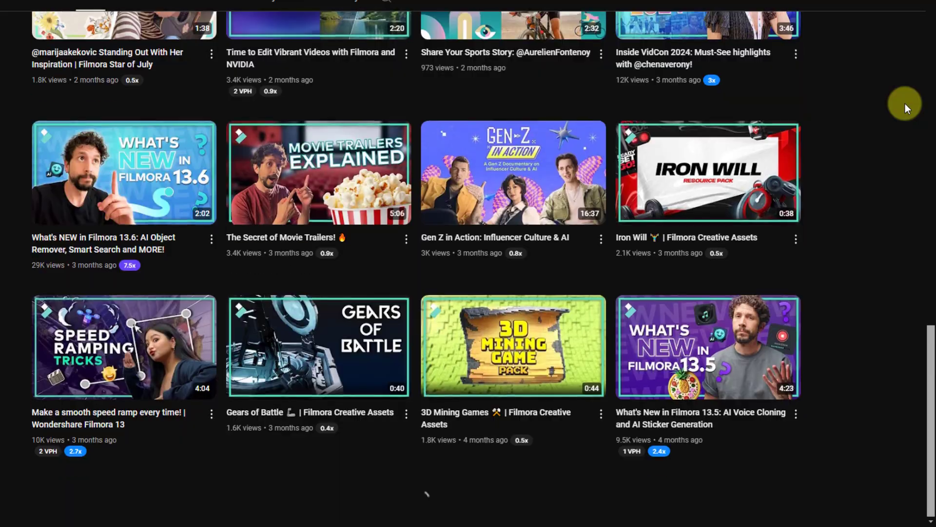